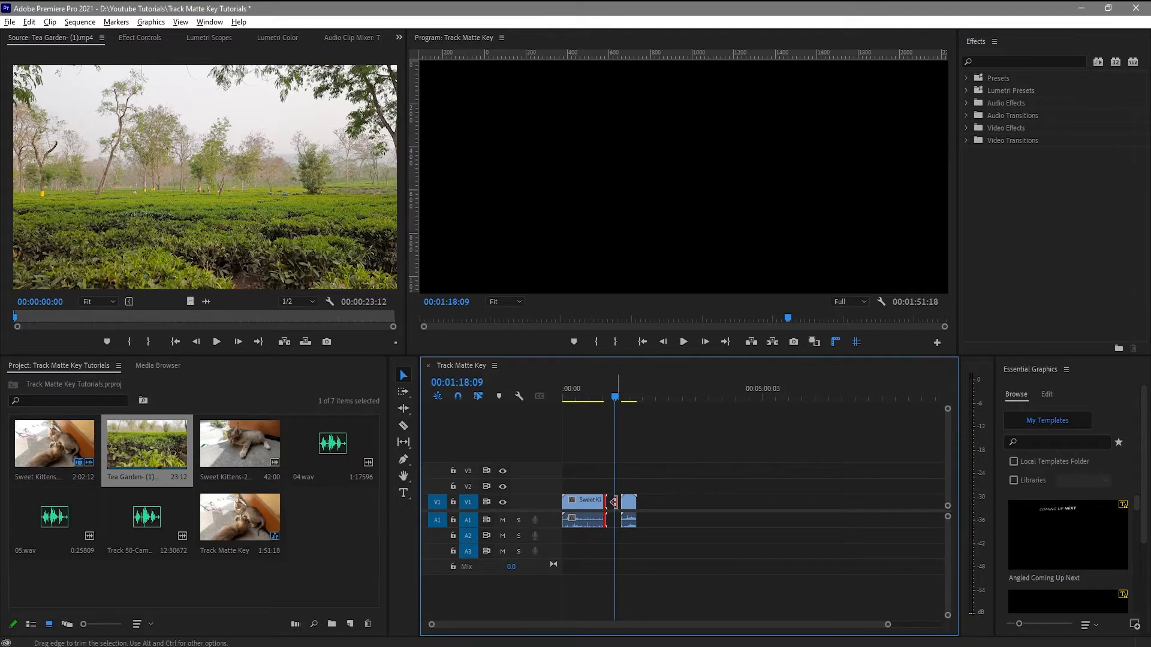
Close the gap between the Sweet Kittens and Tea Garden clips on V1 and play across the join.
key("equal")
key("equal")
left_click(742, 506)
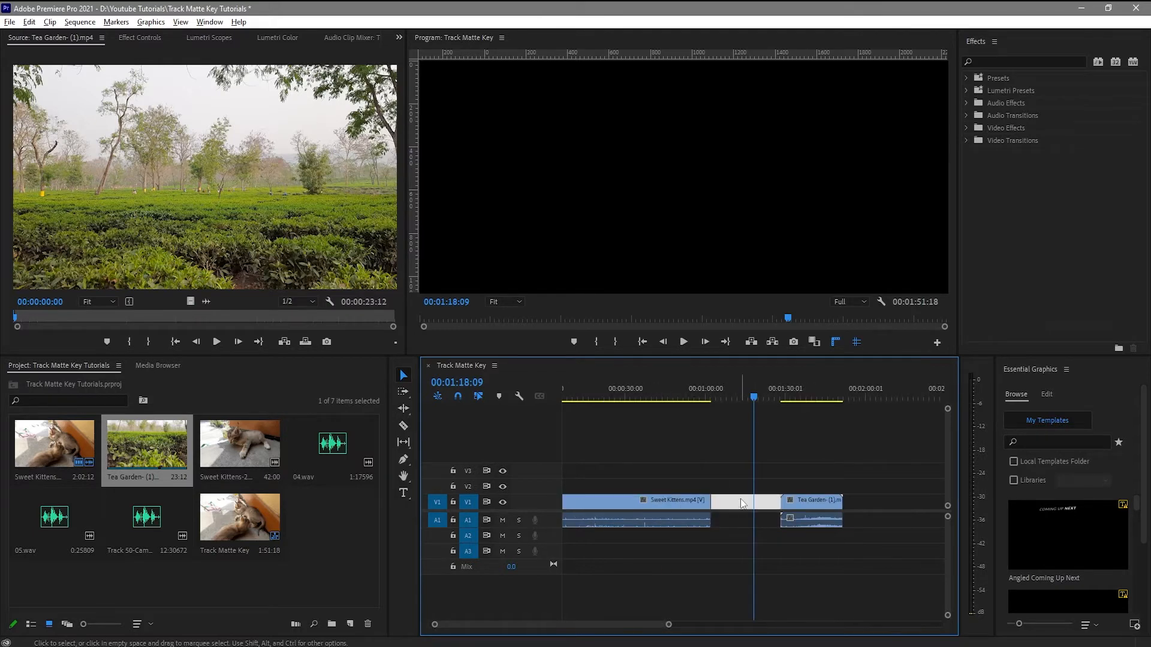
key("Delete")
mouse_move(717, 397)
left_mouse_down()
mouse_move(695, 410)
mouse_move(701, 396)
left_mouse_up()
key("space")
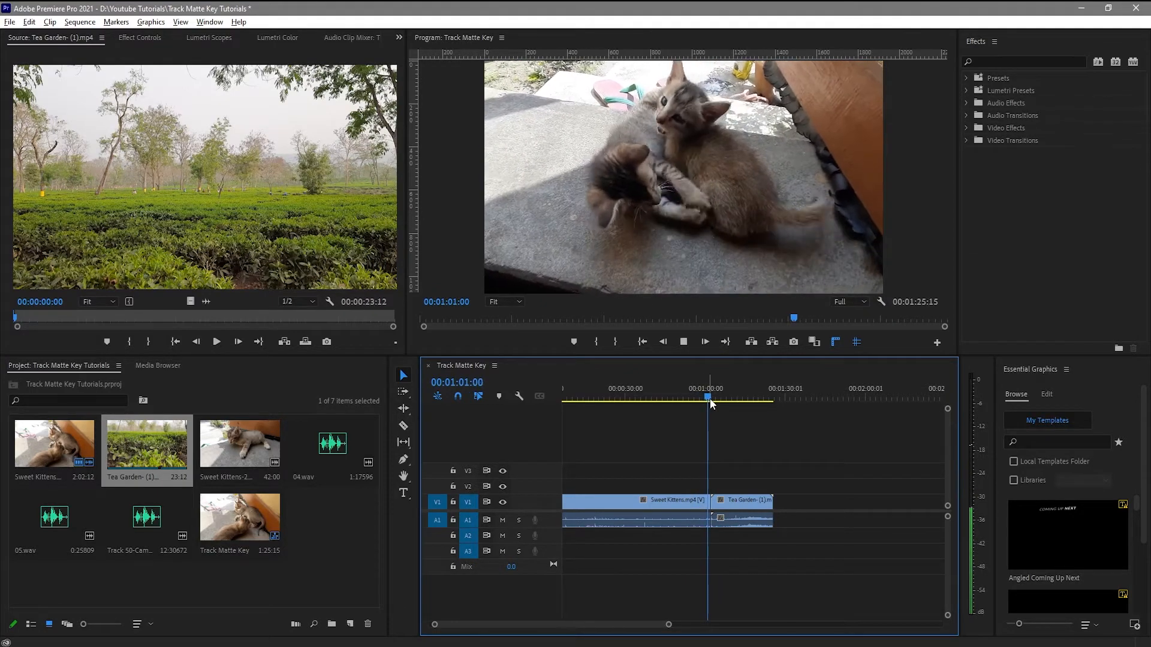
Shorten the Sweet Kittens clip, start the Tea Garden clip at about 00:00:30:00, and move the playhead to 00:01:00:09.
left_click(735, 507)
left_click_drag(736, 507, 750, 488)
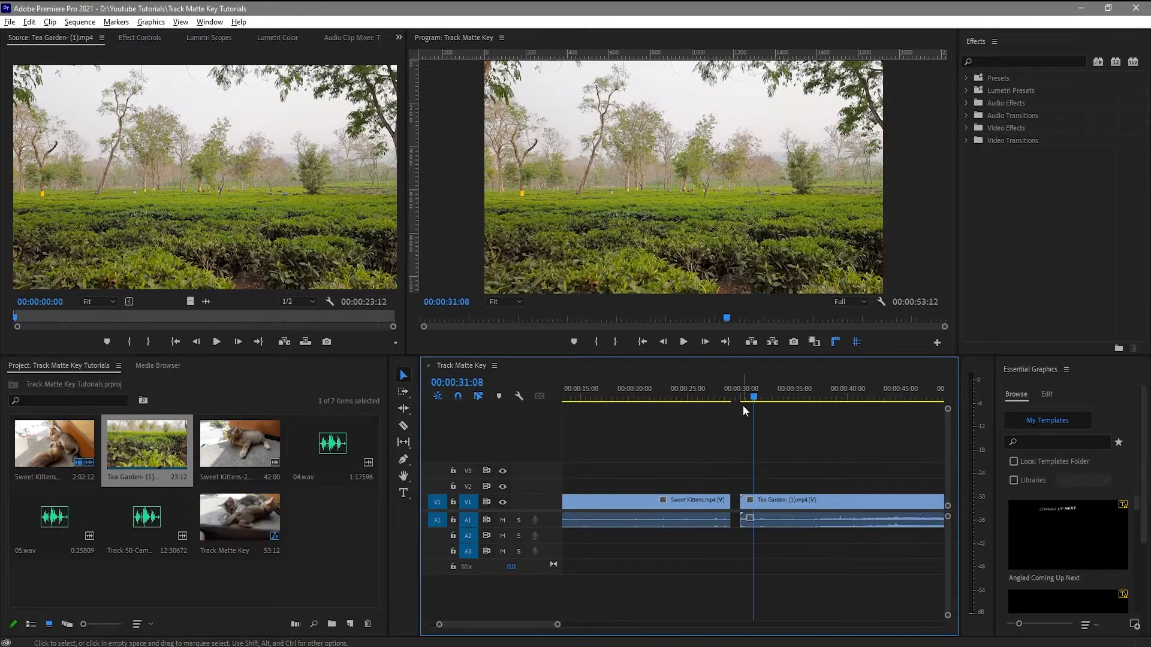
left_click(747, 389)
key("minus")
key("minus")
left_click_drag(712, 395, 723, 396)
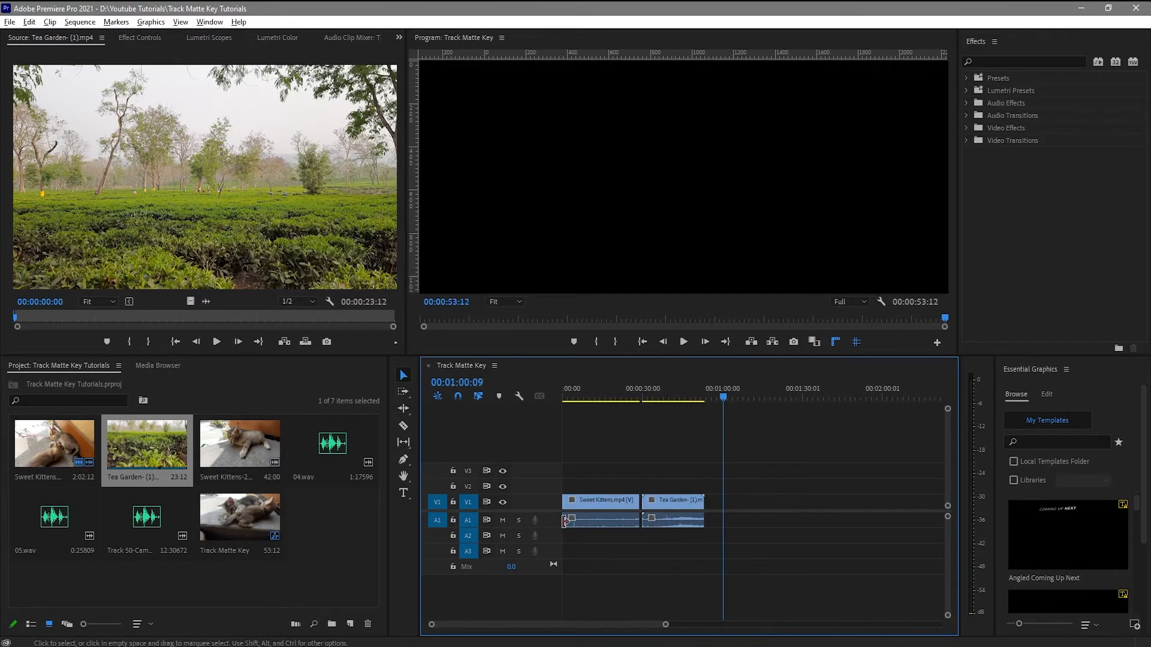
Create a 1920 × 1080 black (000000) color matte at 23.976 fps named Black Color Matte.
left_click(351, 624)
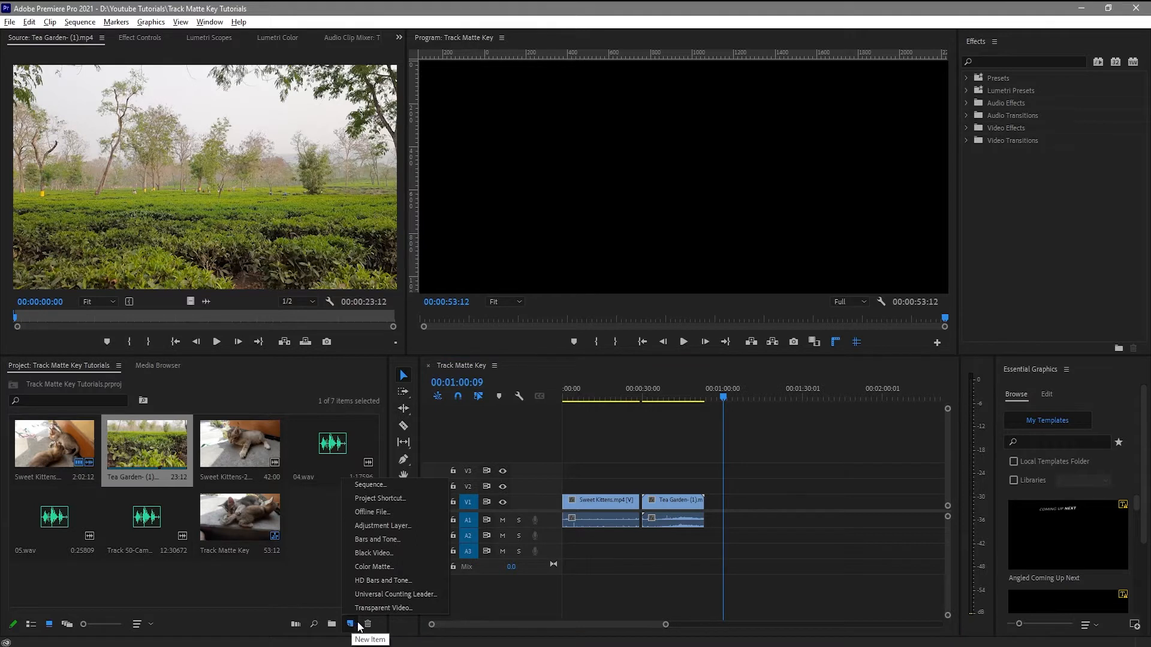
left_click(374, 567)
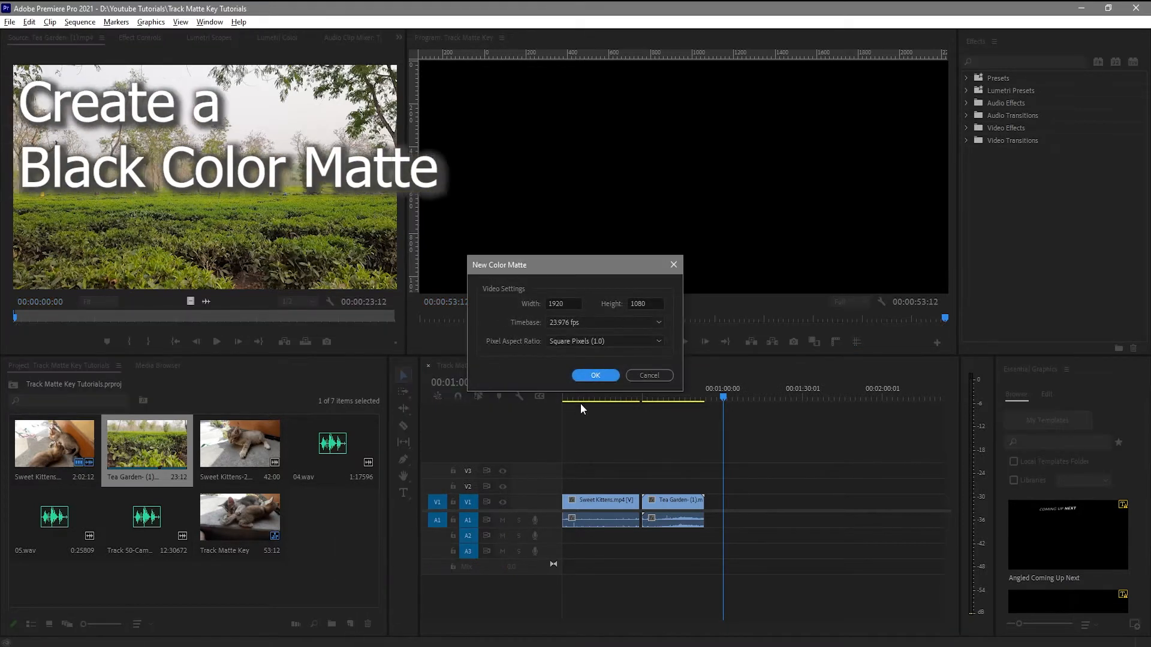
left_click(595, 375)
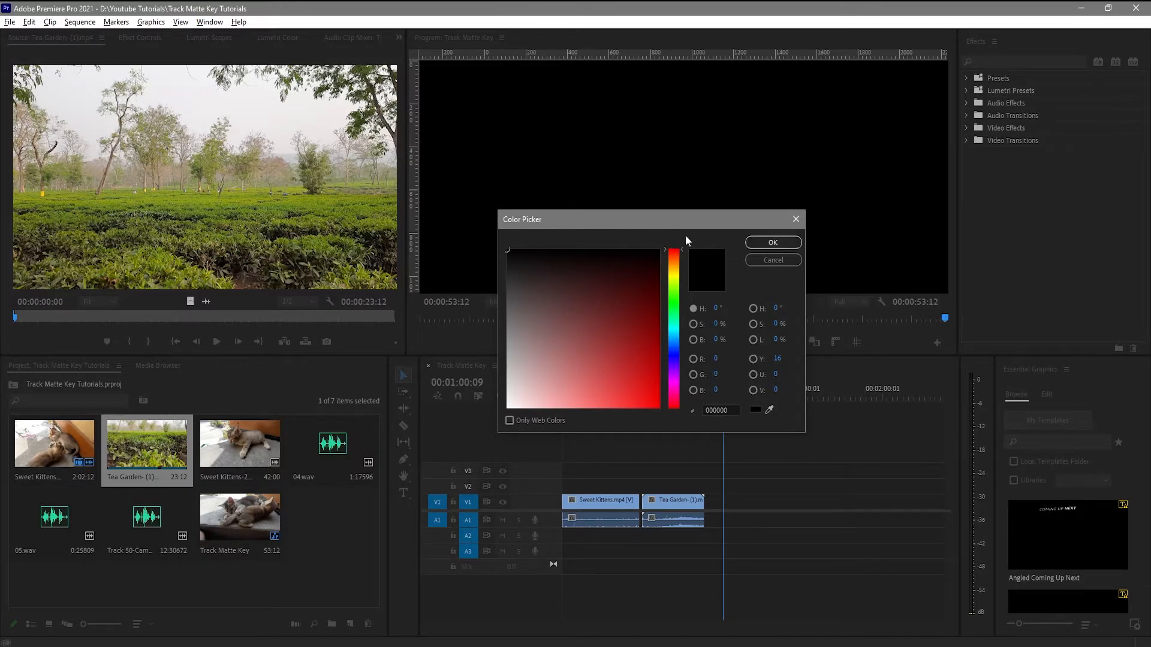
left_click(772, 243)
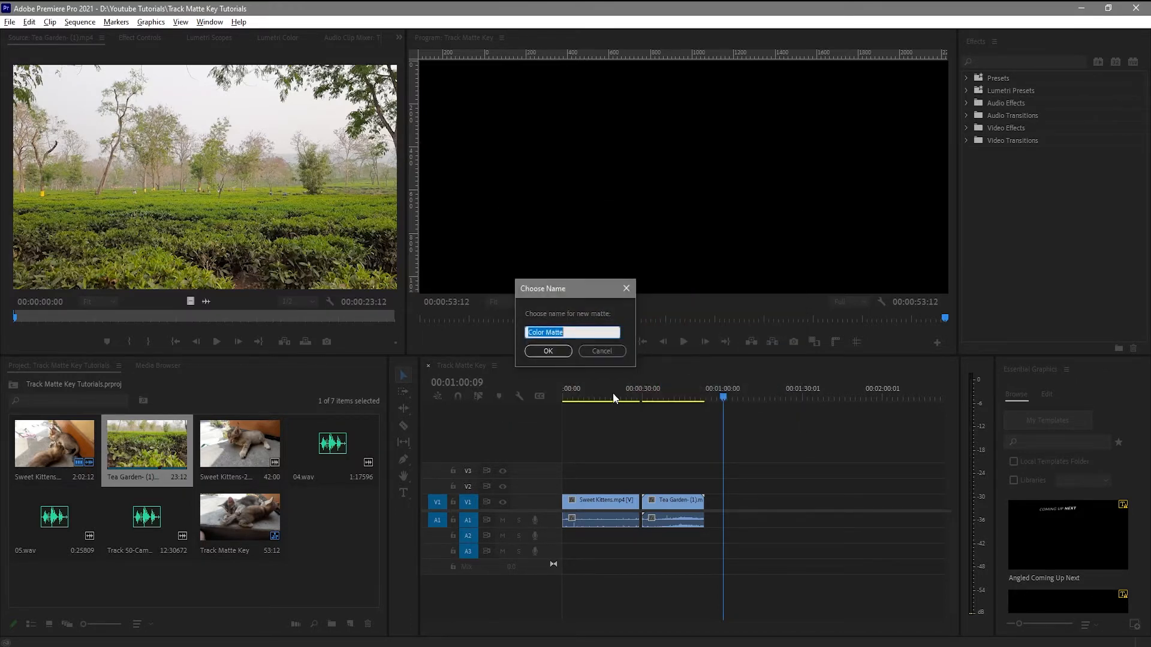
left_click(527, 332)
type("Black")
left_click(548, 351)
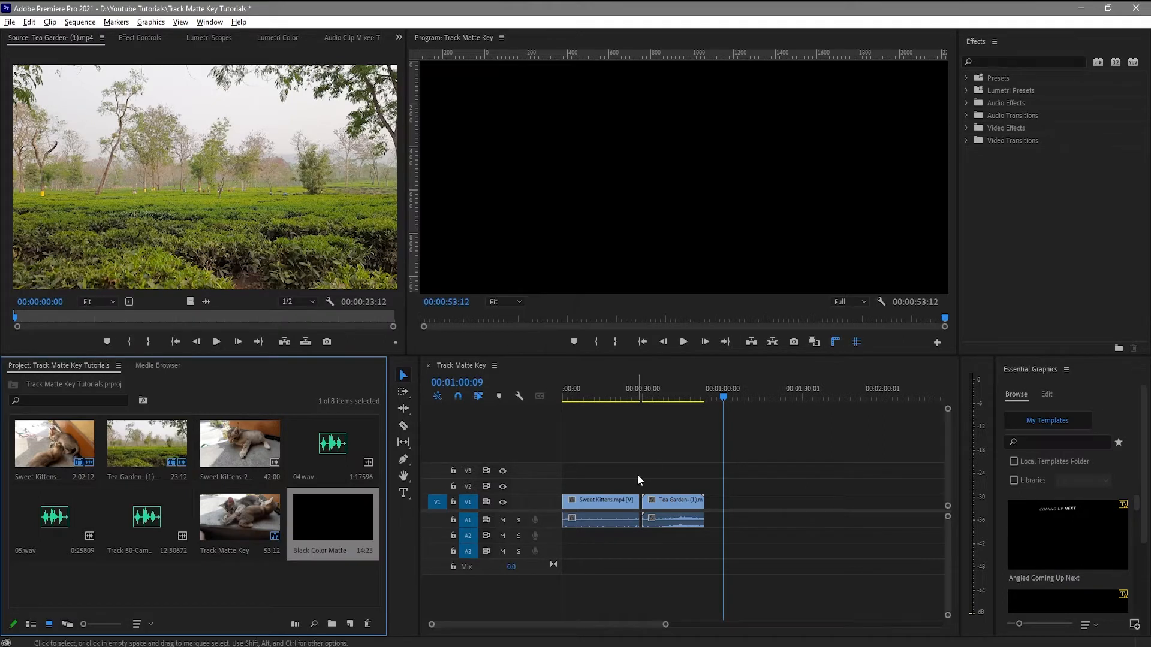
Place the Black Color Matte on video track V2, starting at 00:01:00:09.
left_click_drag(332, 520, 730, 486)
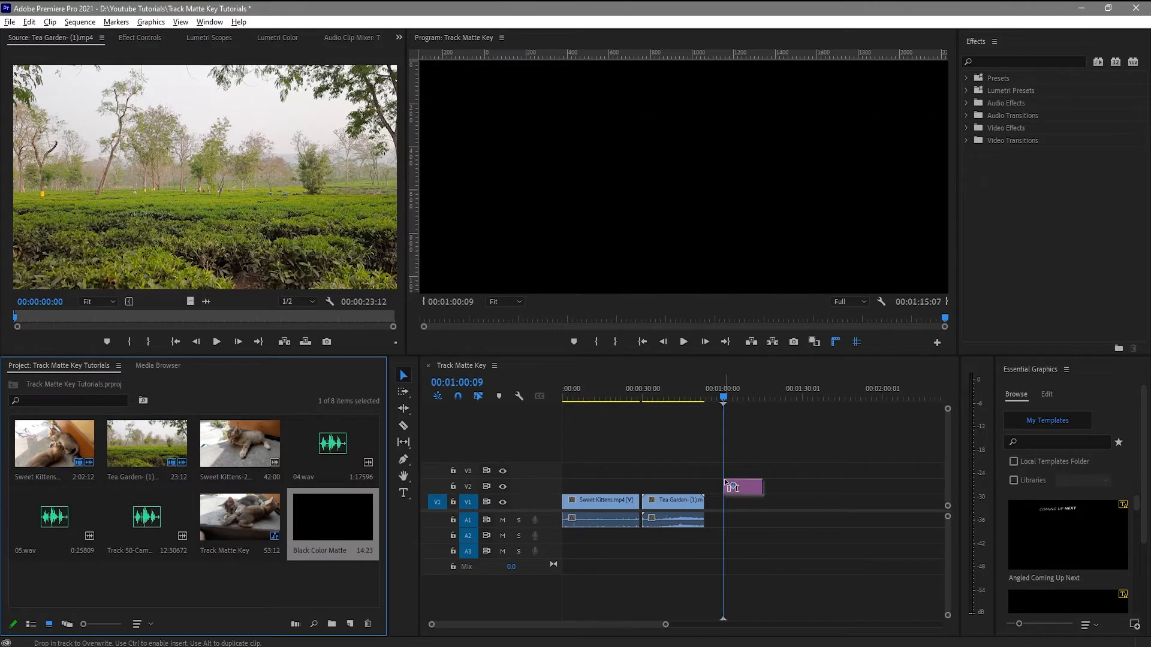
left_click(732, 397)
key("equal")
key("equal")
key("equal")
Trim the Black Color Matte to about two seconds and mark in and out points around it, 00:00:02:02 apart.
mouse_move(753, 398)
left_mouse_down()
mouse_move(680, 414)
mouse_move(696, 401)
mouse_move(803, 398)
mouse_move(729, 411)
left_mouse_up()
key("i")
key("o")
key("o")
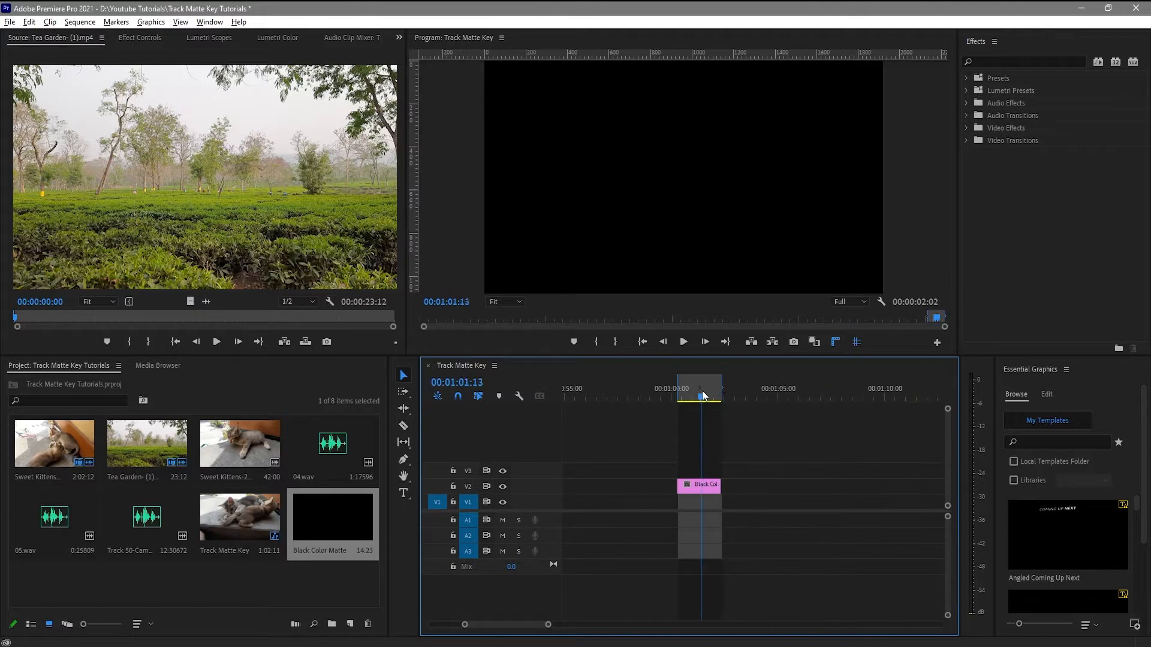
left_click_drag(703, 395, 700, 396)
key("=")
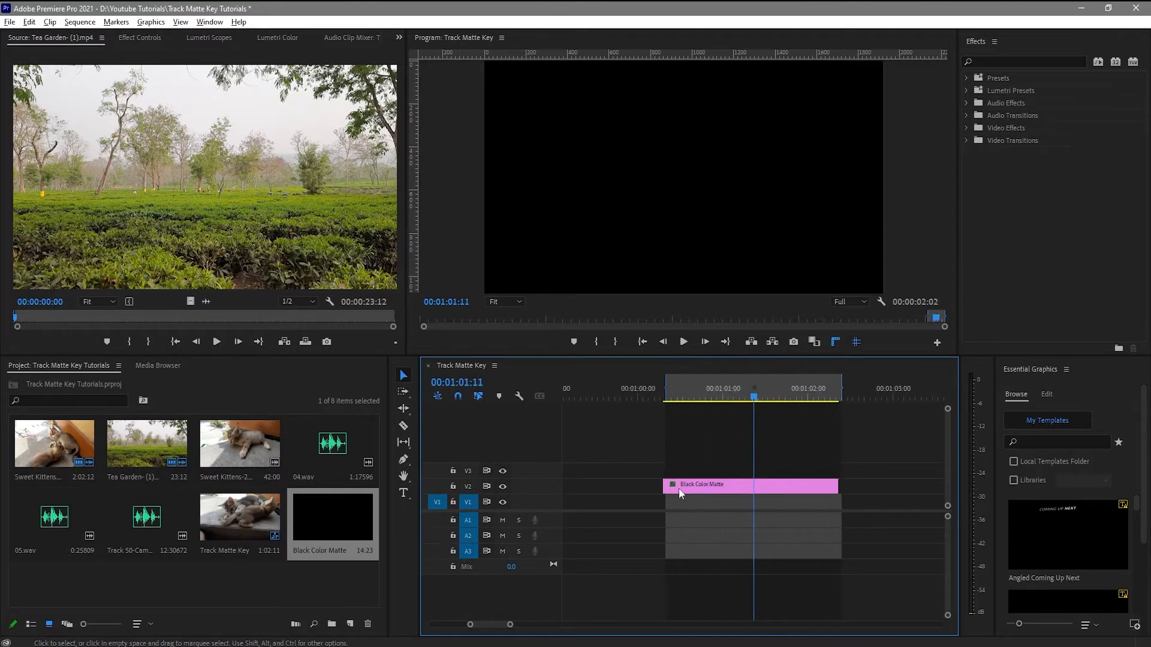
Create a 1920 × 1080 white (FFFFFF) color matte at 23.976 fps named White Color Matte.
left_click(322, 591)
left_click(351, 625)
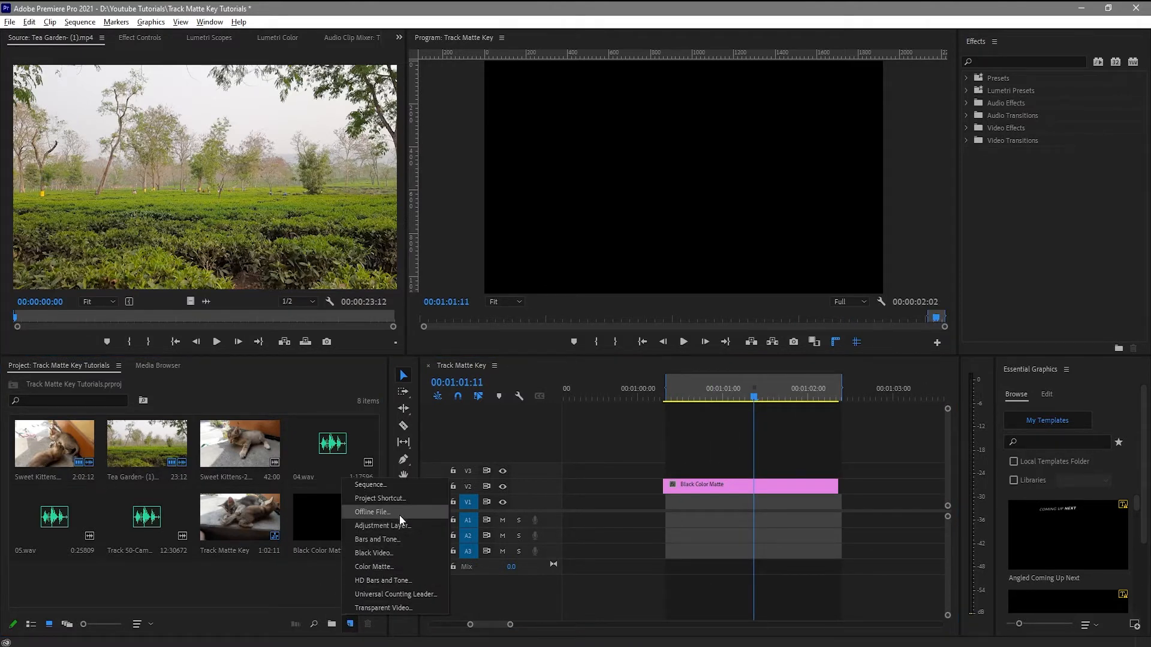
left_click(383, 567)
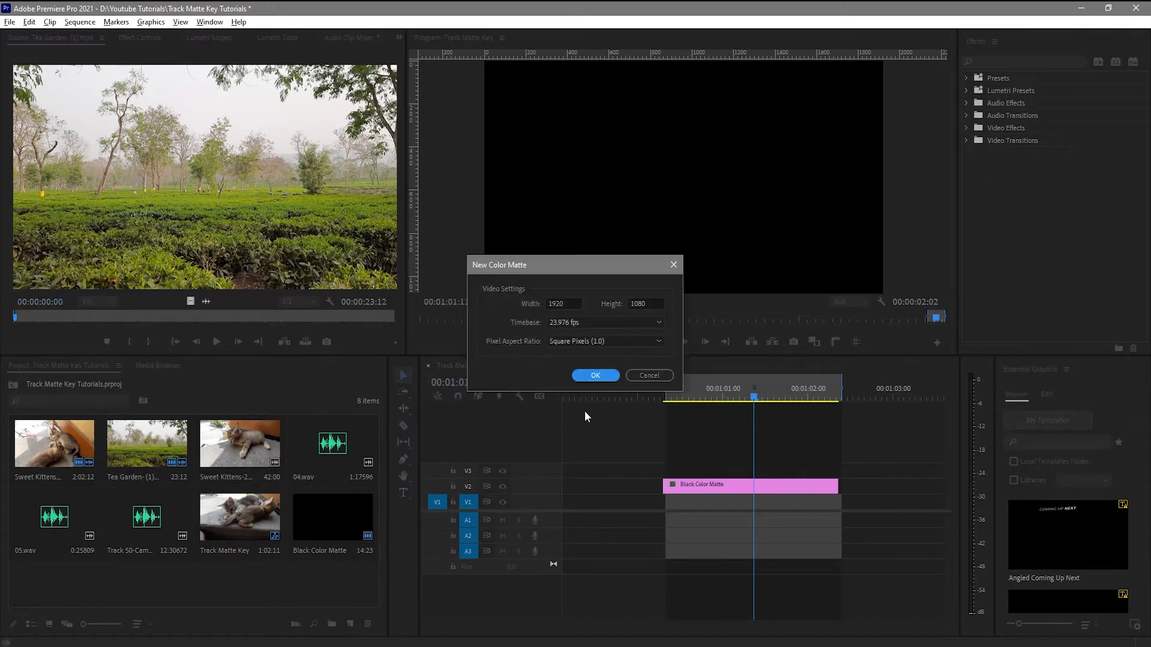
left_click(595, 375)
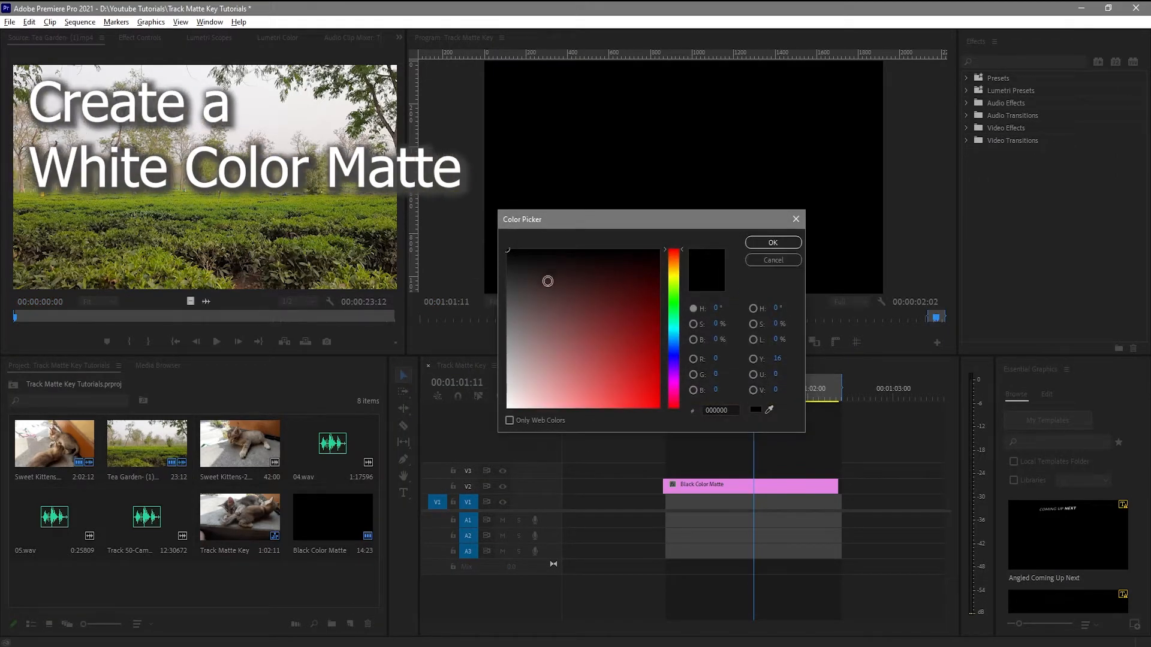
left_click_drag(547, 281, 506, 432)
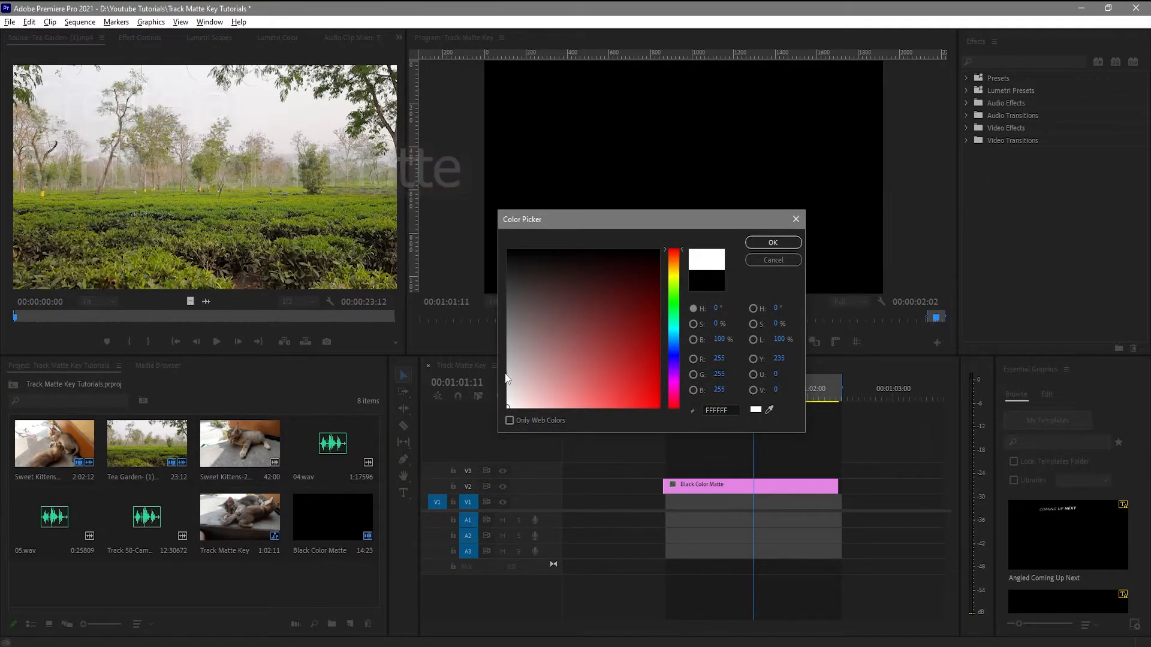
left_click(772, 242)
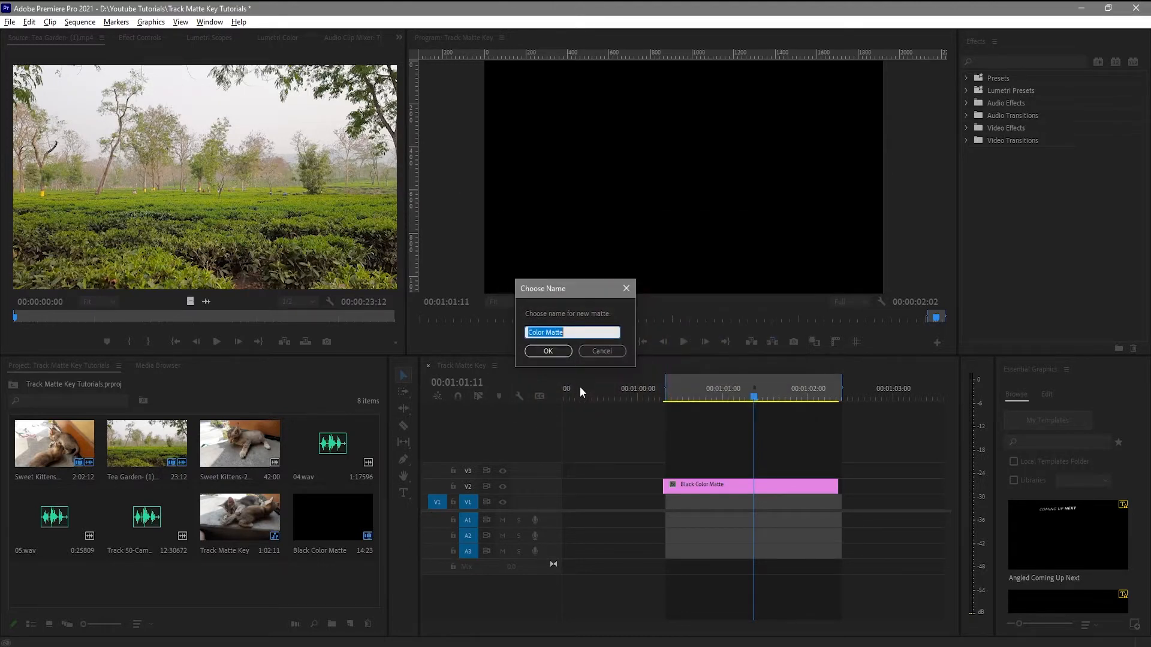
left_click(527, 331)
type("White")
left_click(550, 356)
Place the White Color Matte on V3 above the black matte, cut it at 00:01:02:11, and delete the excess.
left_click_drag(70, 562, 798, 476)
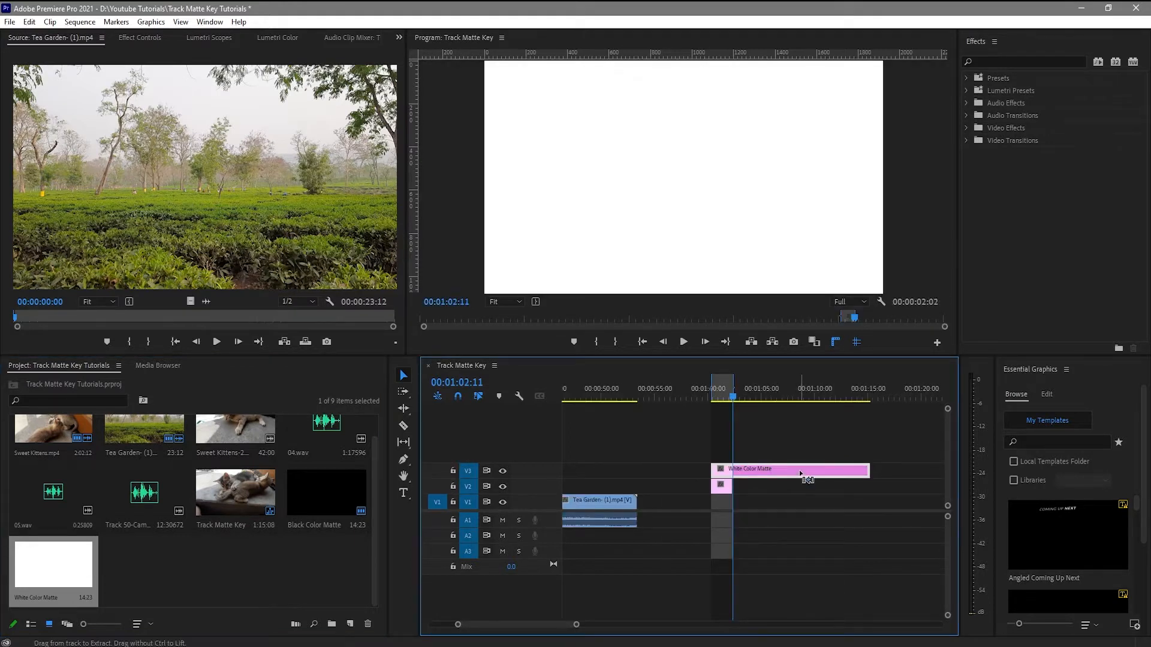
key("ctrl+k")
left_click(775, 477)
key("Delete")
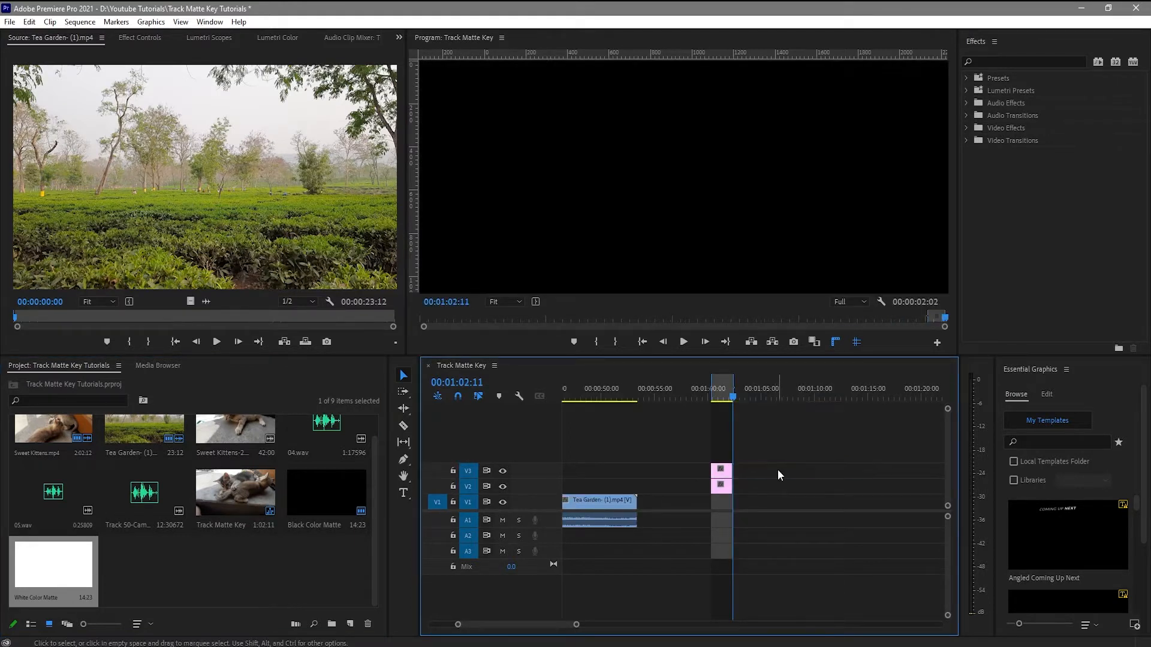
Move the White Color Matte aside along V3 to view the black matte beneath it, and undo the move.
key("equal")
key("equal")
key("equal")
left_click_drag(739, 399, 675, 409)
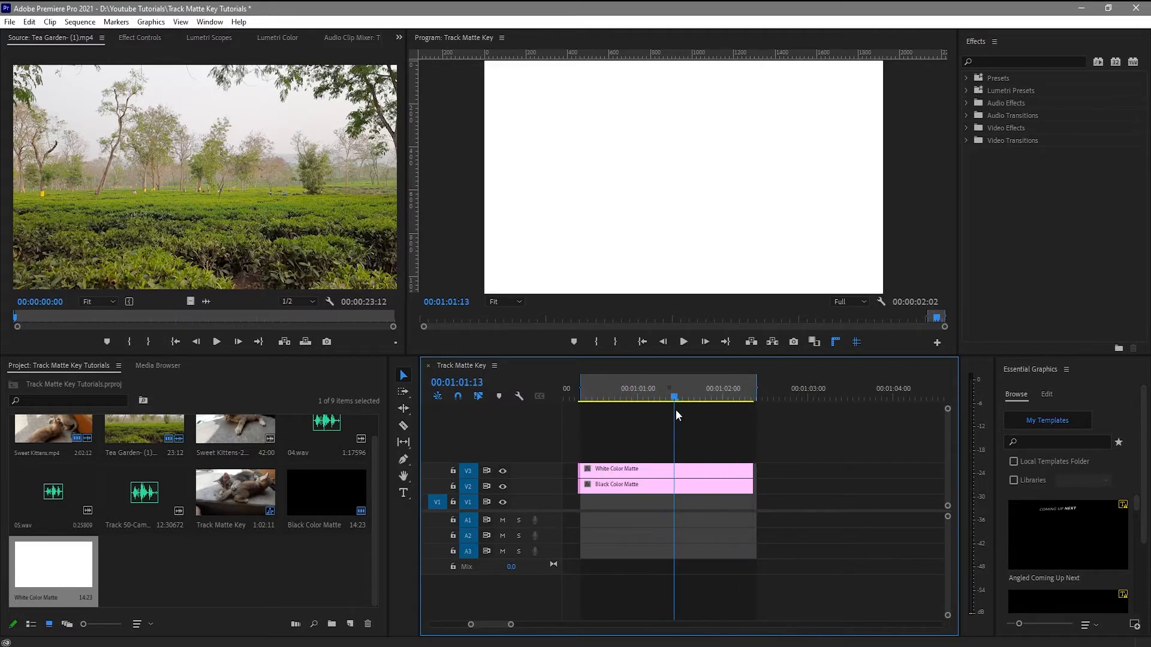
key("minus")
key("minus")
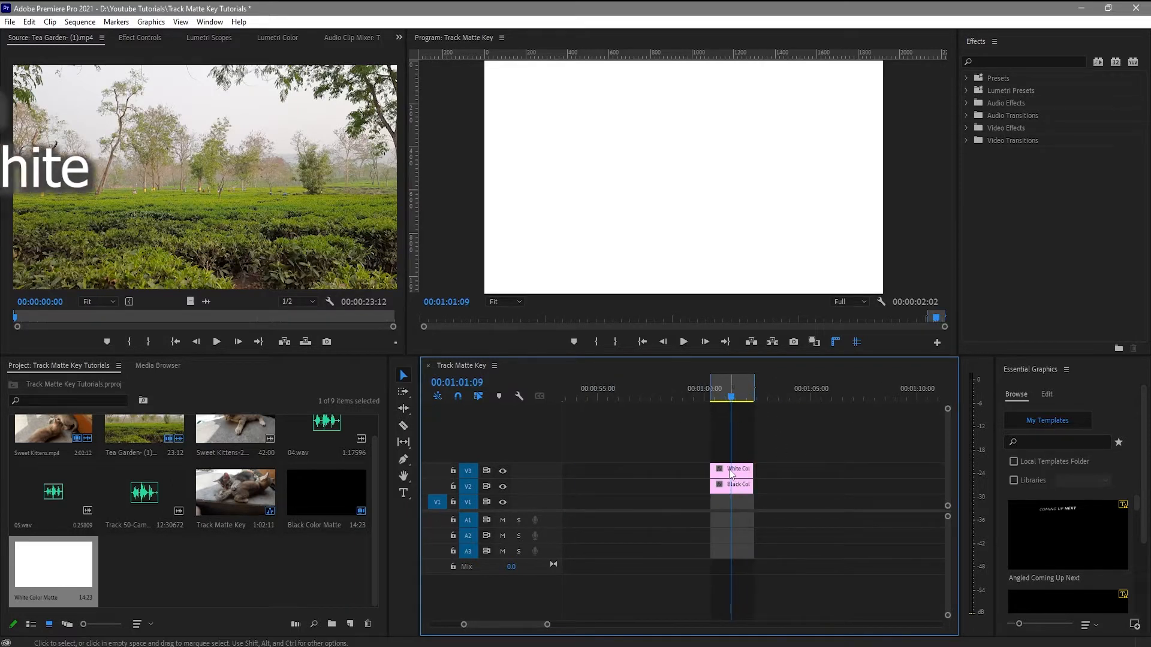
left_click_drag(737, 473, 825, 472)
left_click(726, 399)
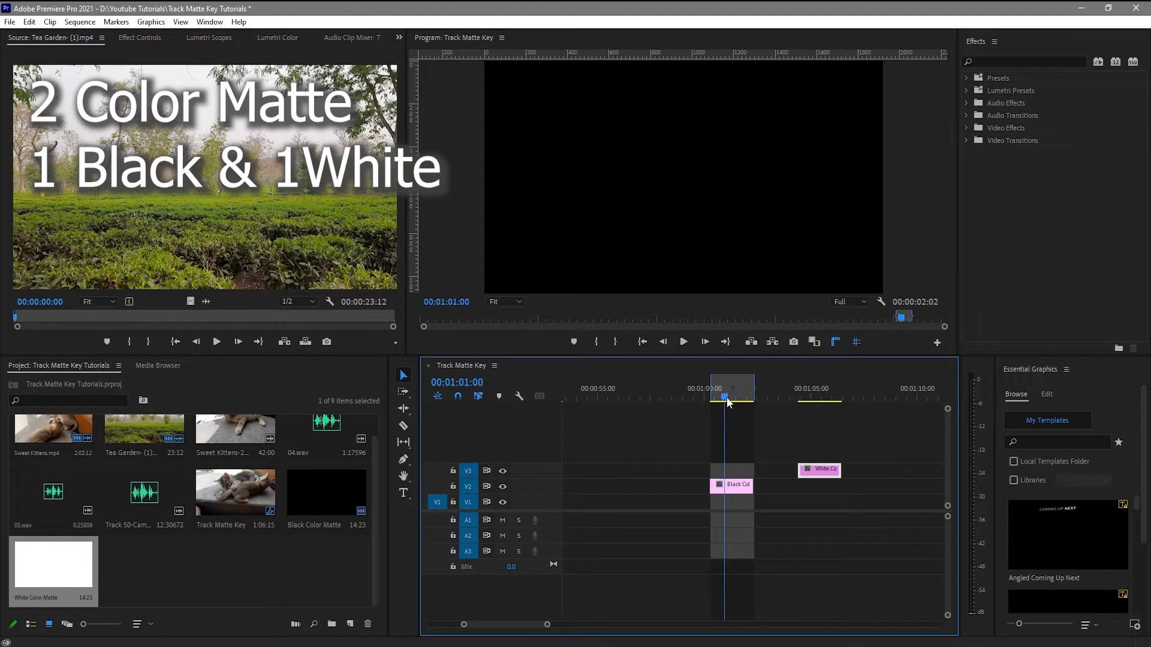
key("ctrl+z")
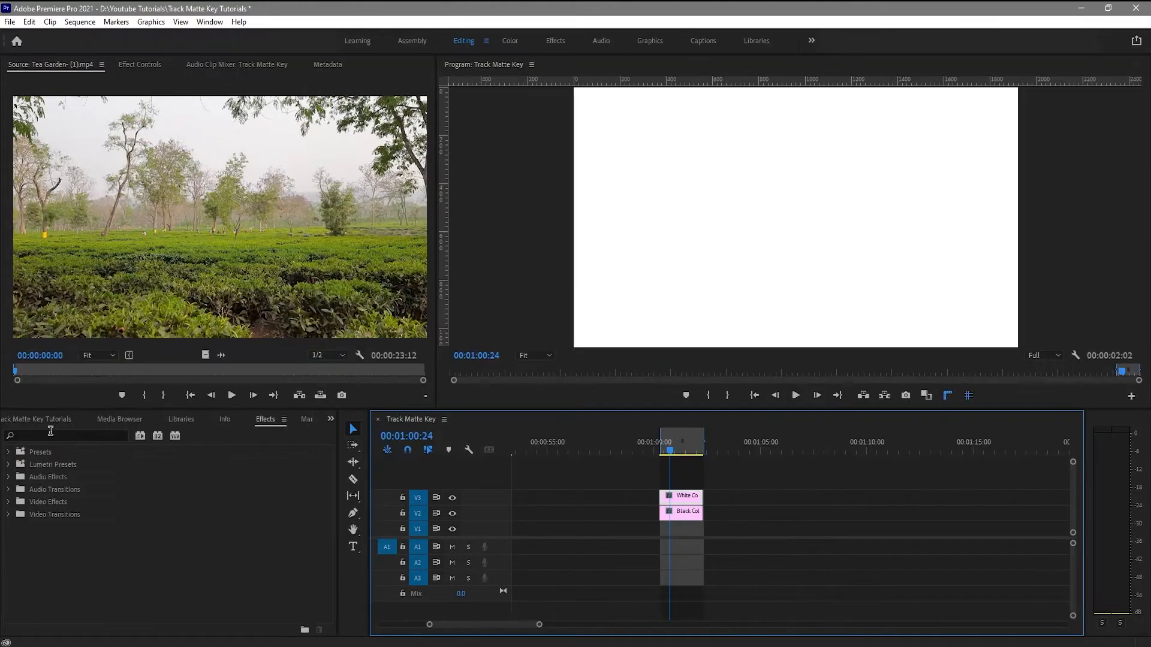
Find the Crop effect and apply it to the White Color Matte on V3.
left_click(51, 431)
type("crop")
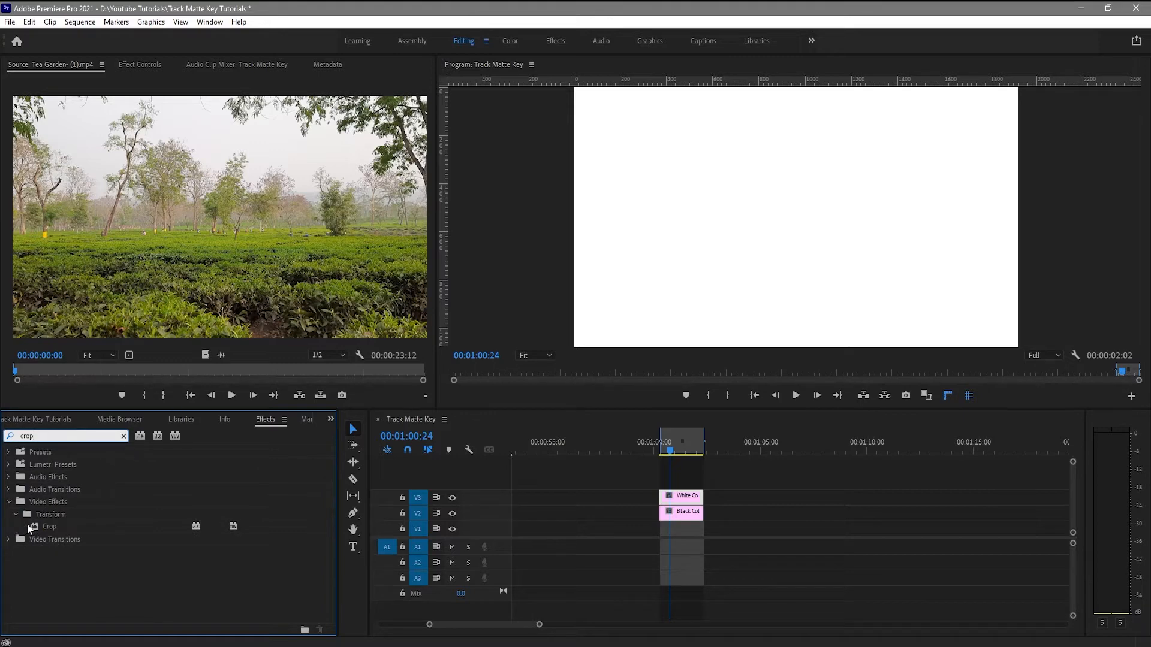
left_click_drag(42, 527, 677, 496)
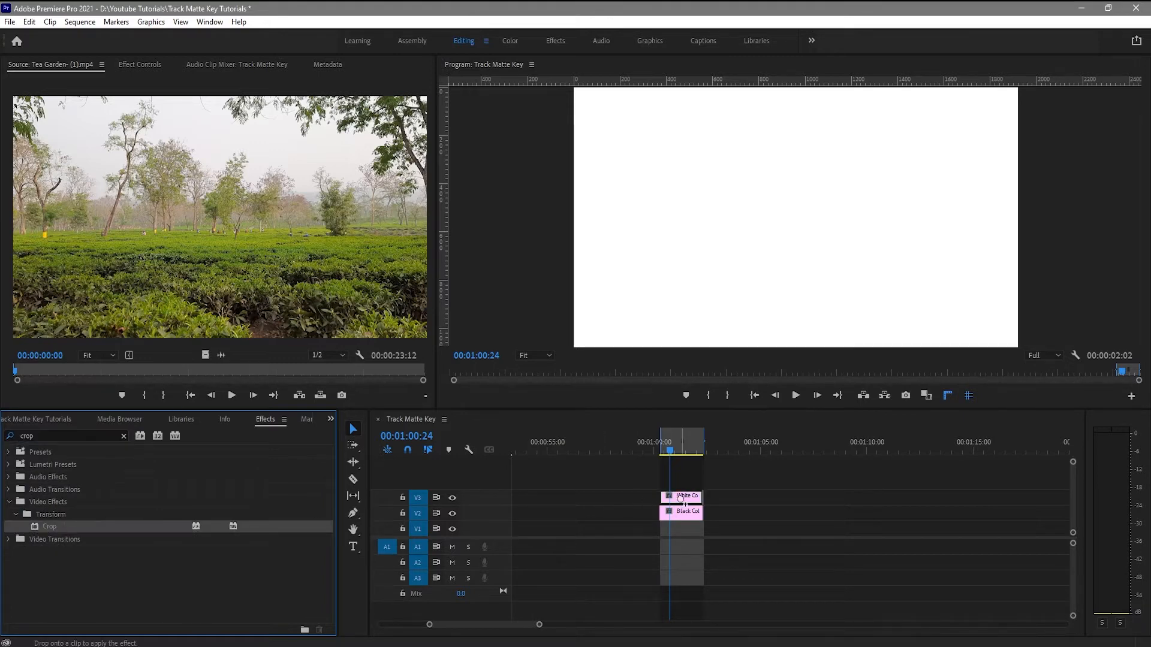
left_click(677, 451)
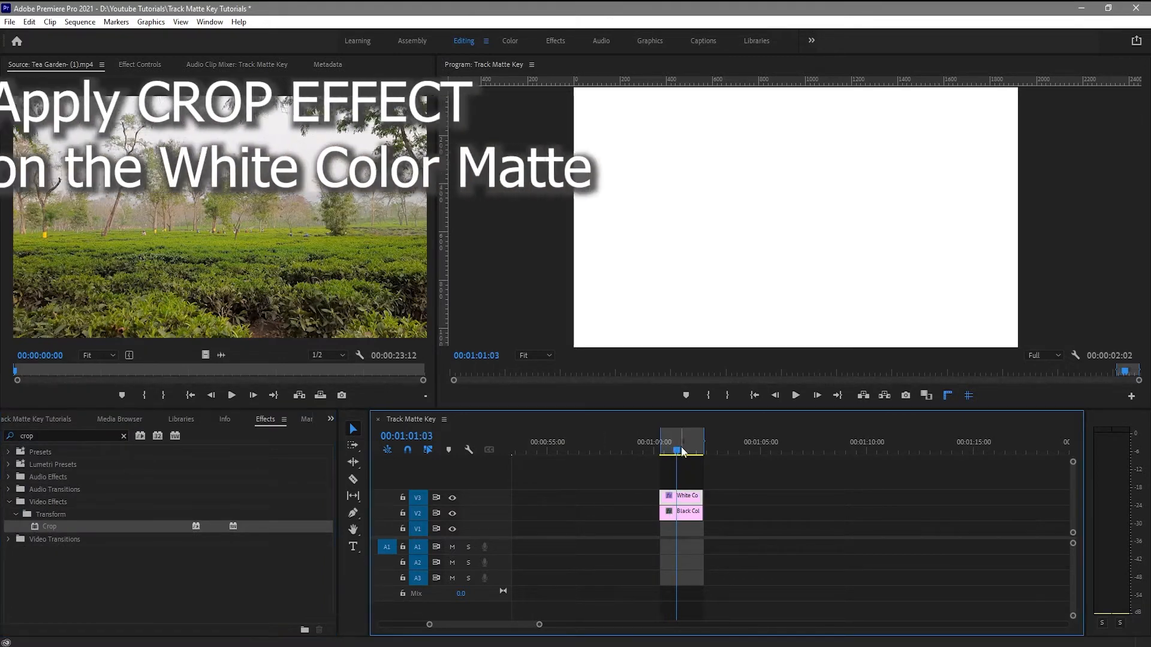
Crop the White Color Matte into a vertical stripe with Left at 36.0% and Right at 50.0%.
double_click(683, 499)
left_click(774, 260)
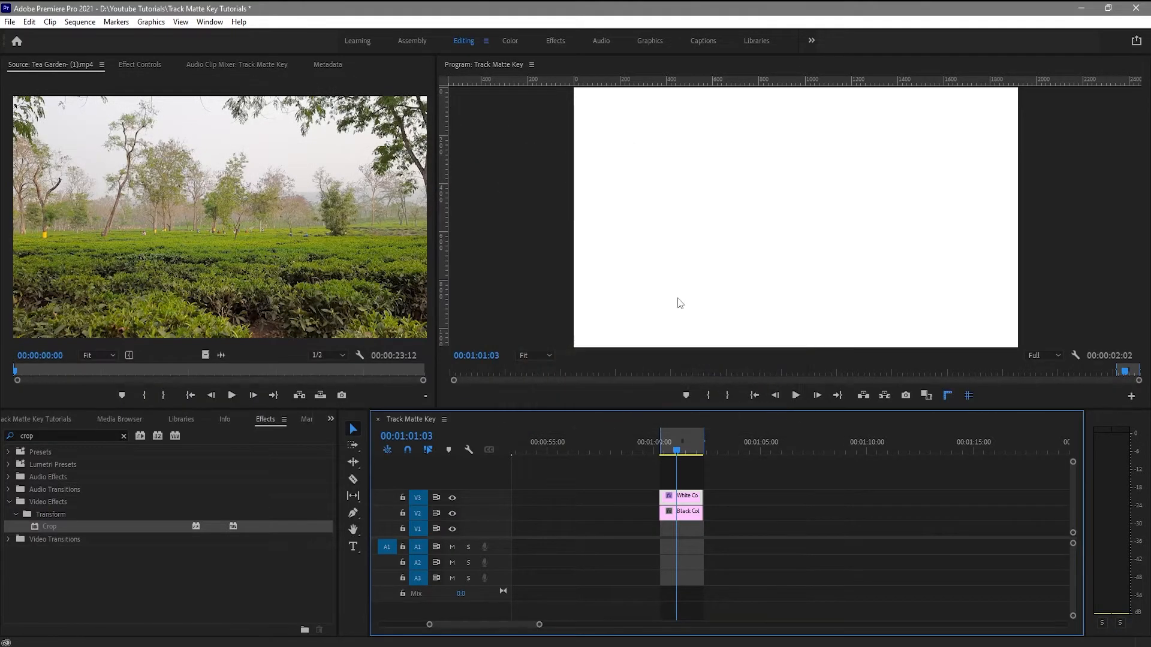
left_click(132, 61)
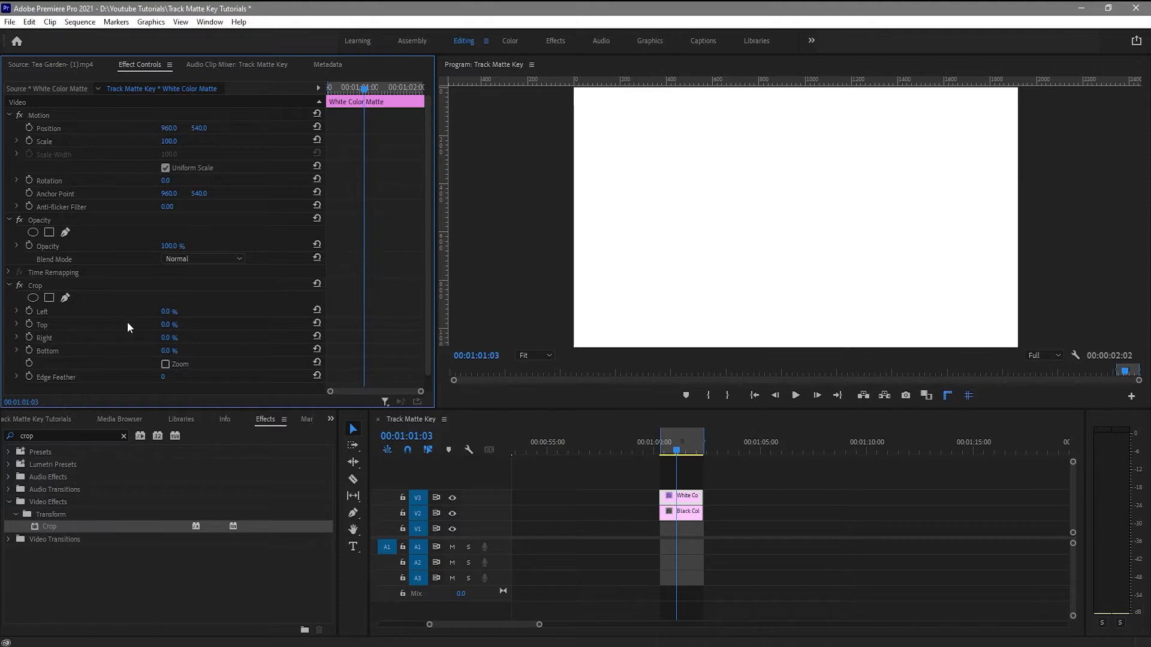
left_click_drag(166, 312, 188, 311)
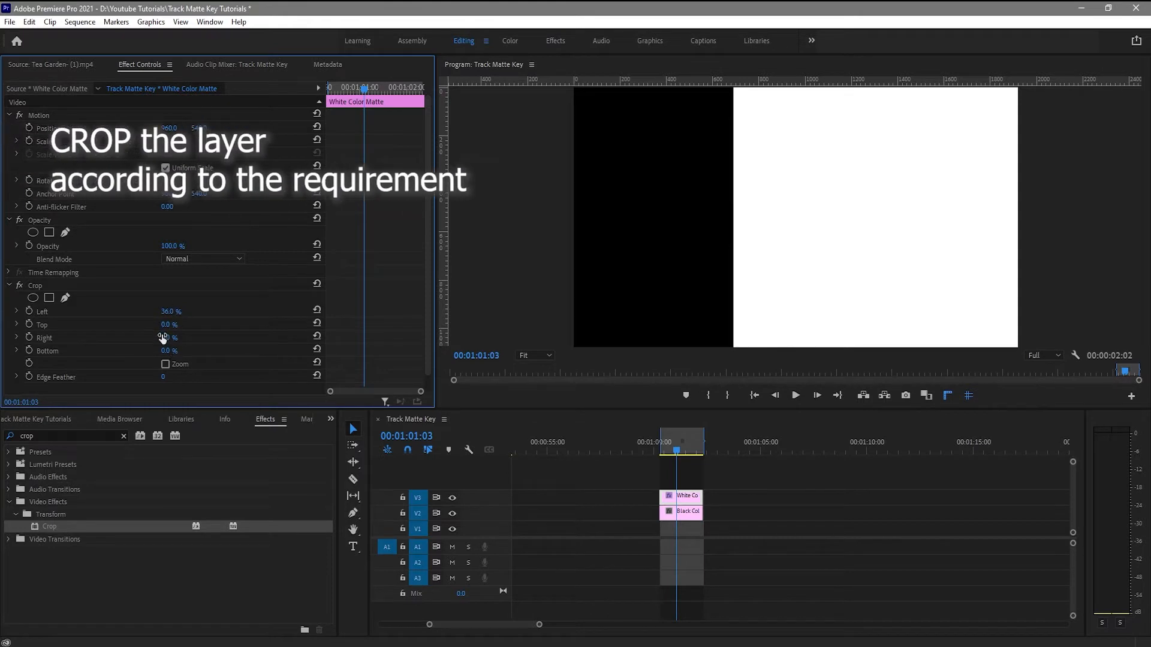
left_click_drag(166, 338, 185, 338)
left_click(678, 451)
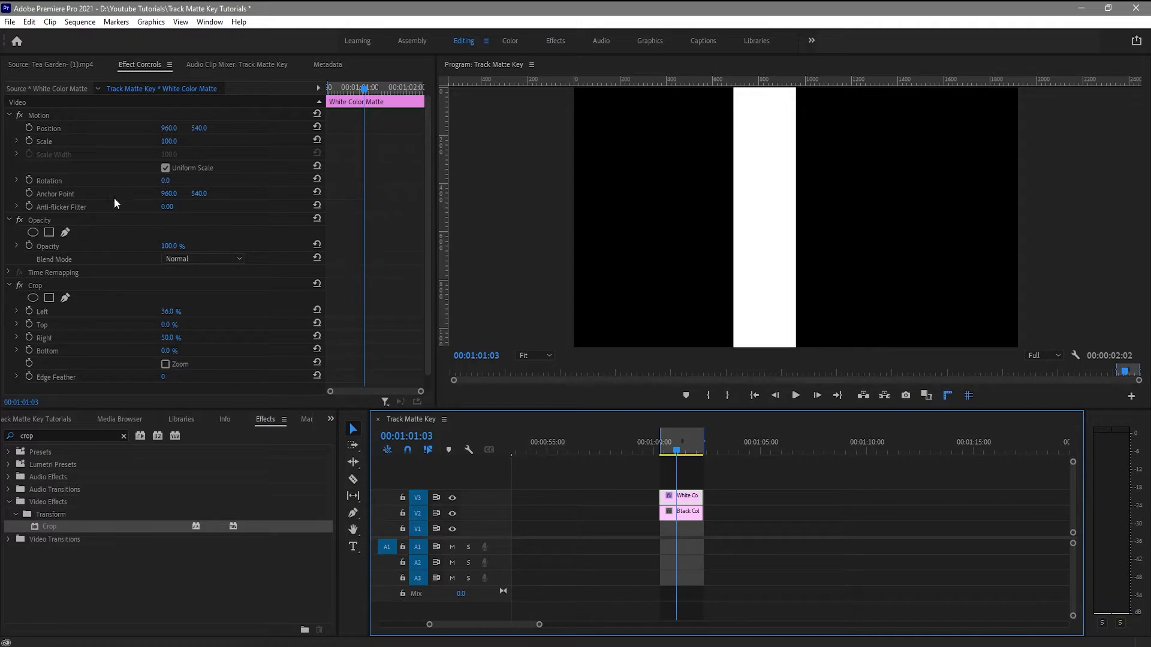
Set the White Color Matte's rotation to 29.0° and scale to 187.0, and narrow the stripe with Crop Left at 43.0%.
left_click(167, 181)
mouse_move(167, 182)
left_mouse_down()
mouse_move(202, 182)
mouse_move(173, 181)
mouse_move(185, 182)
left_mouse_up()
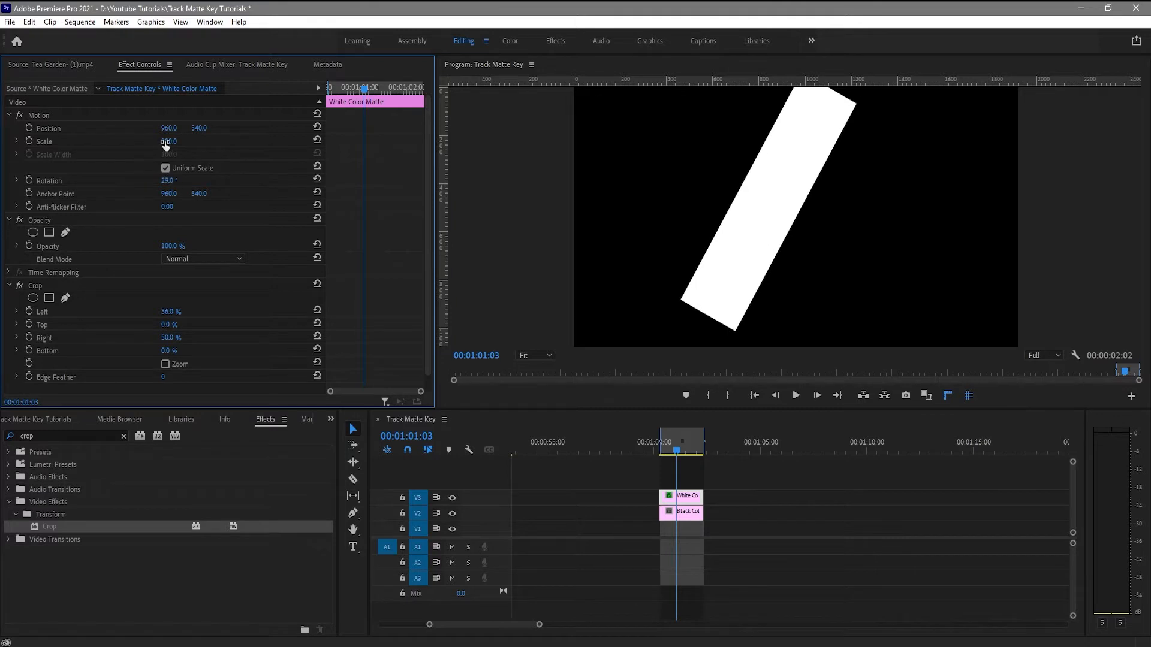
left_click_drag(170, 141, 221, 141)
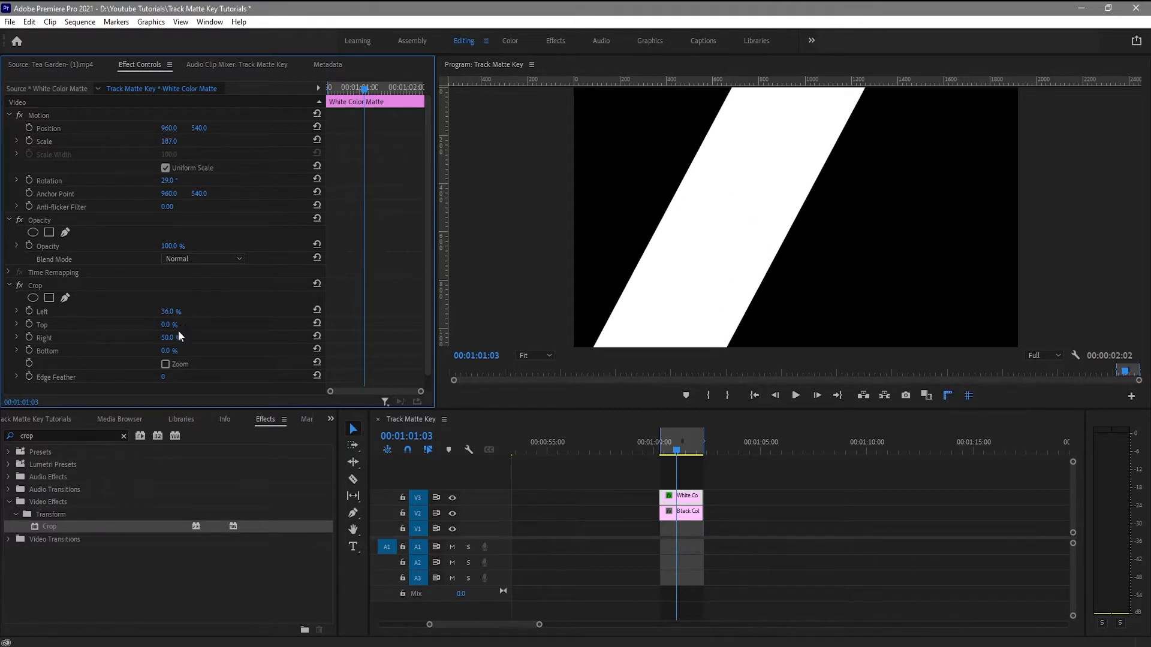
mouse_move(168, 311)
left_mouse_down()
mouse_move(198, 311)
mouse_move(183, 311)
left_mouse_up()
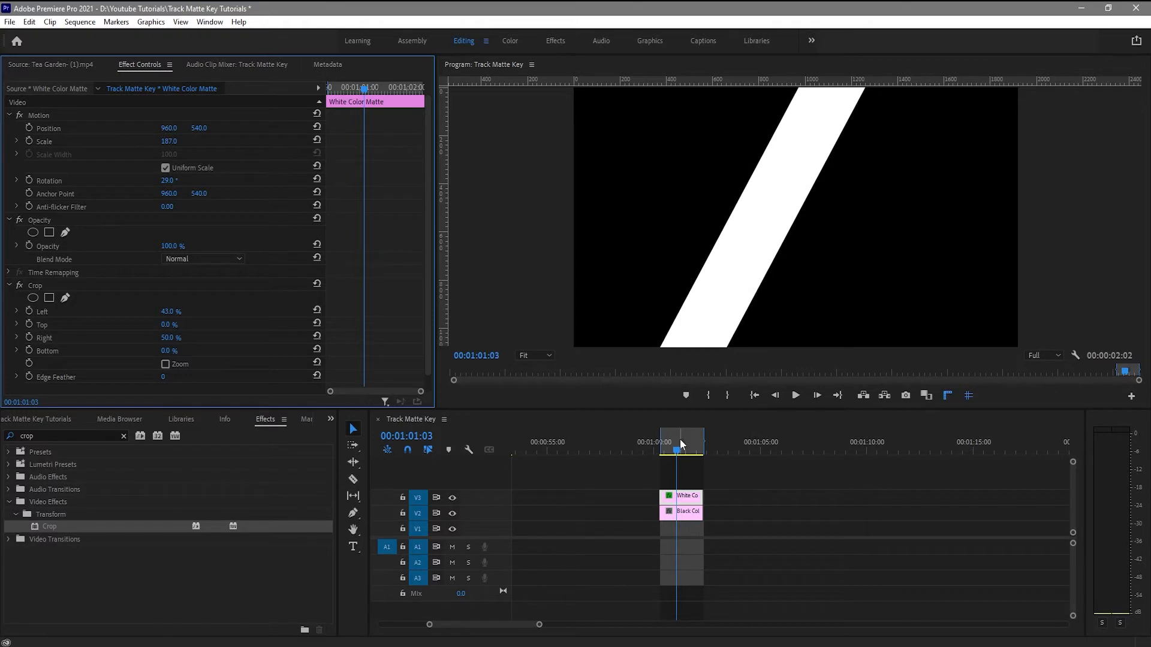
Extend the start of the White Color Matte to align with the Black Color Matte and move the playhead to 00:01:00:09.
left_click_drag(678, 449, 677, 450)
key("equal")
key("equal")
left_click_drag(768, 450, 752, 449)
key("equal")
key("equal")
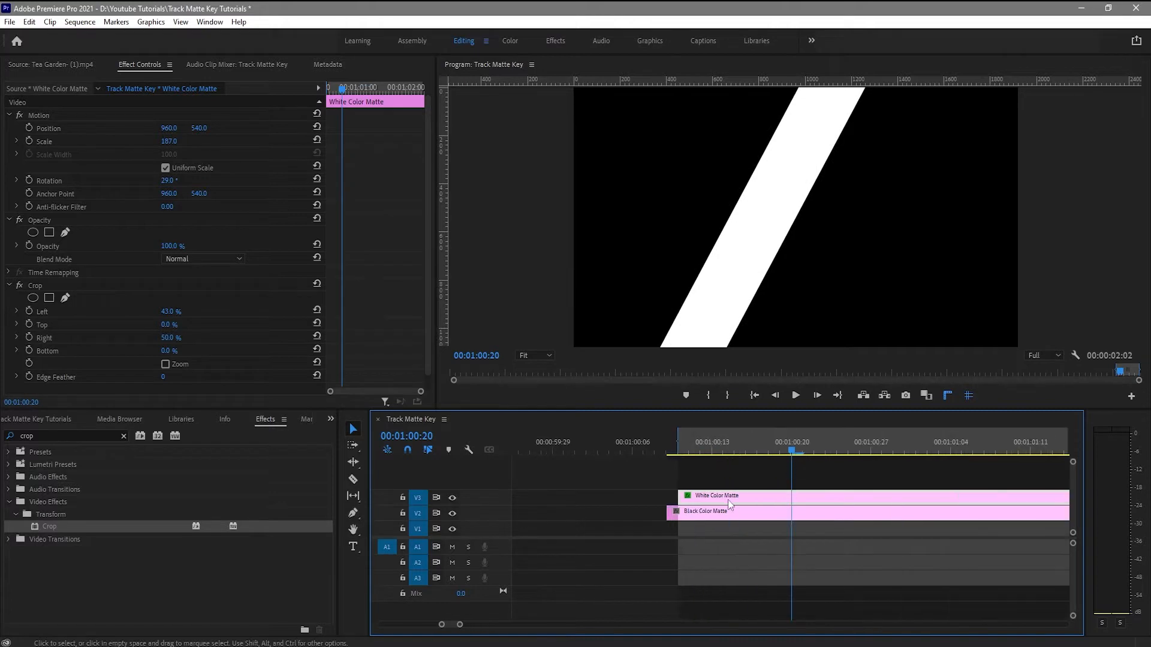
left_click_drag(707, 455, 671, 454)
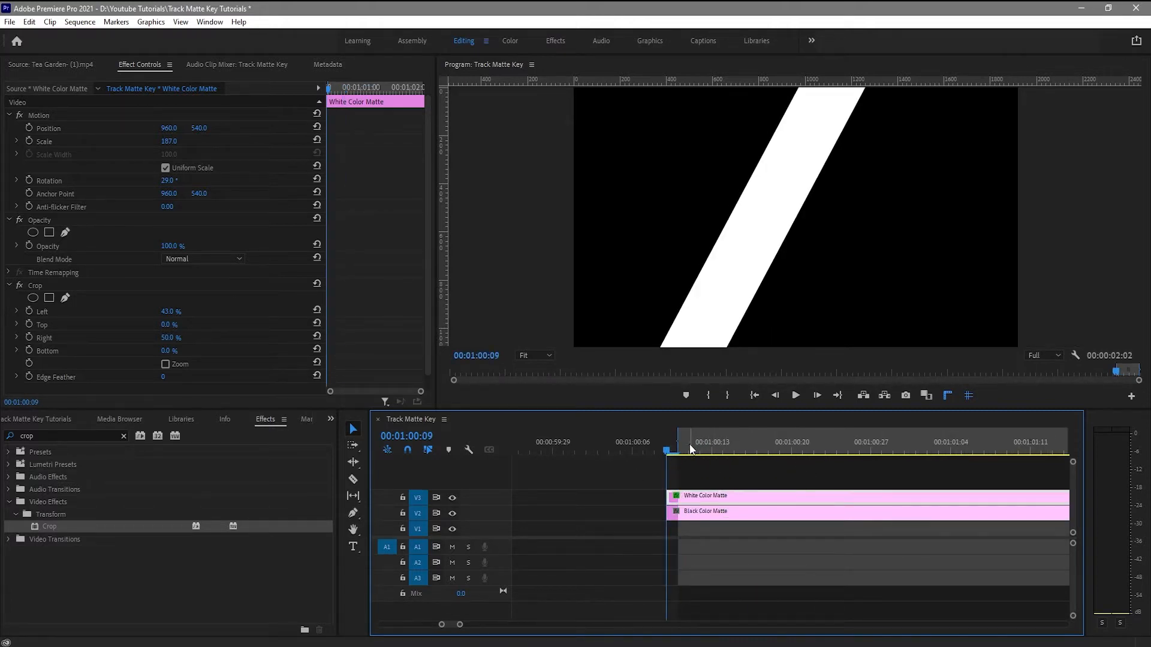
Move the White Color Matte to Position X 350.0 and reduce the program preview's magnification to 25%.
left_click_drag(169, 130, 127, 130)
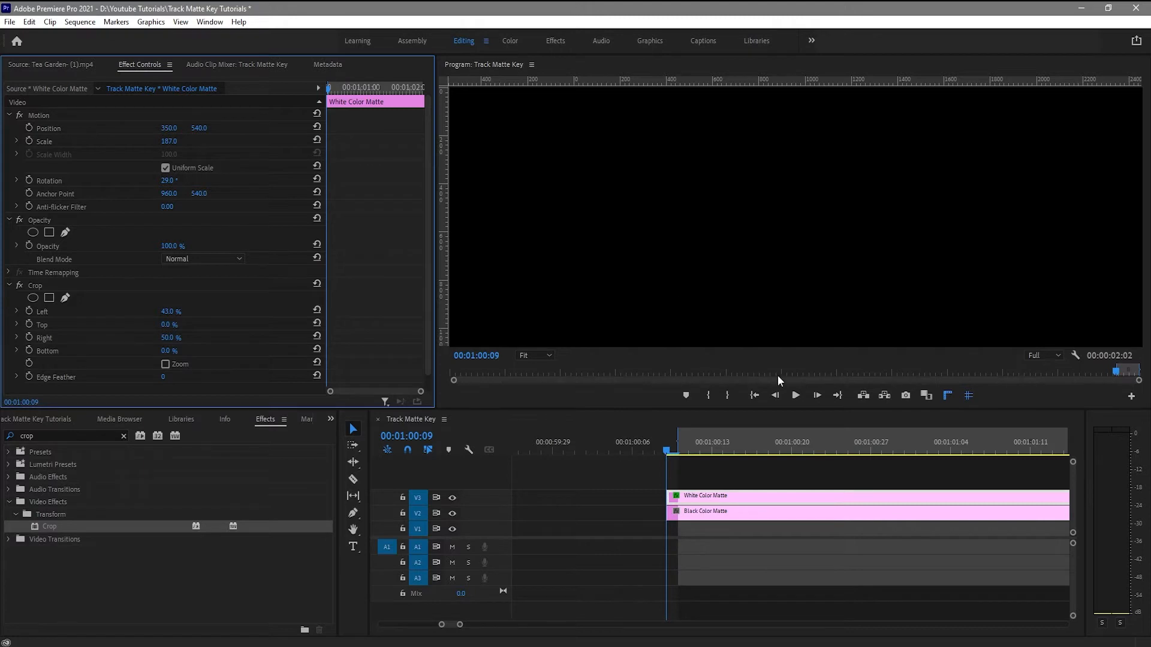
left_click(548, 357)
left_click(535, 410)
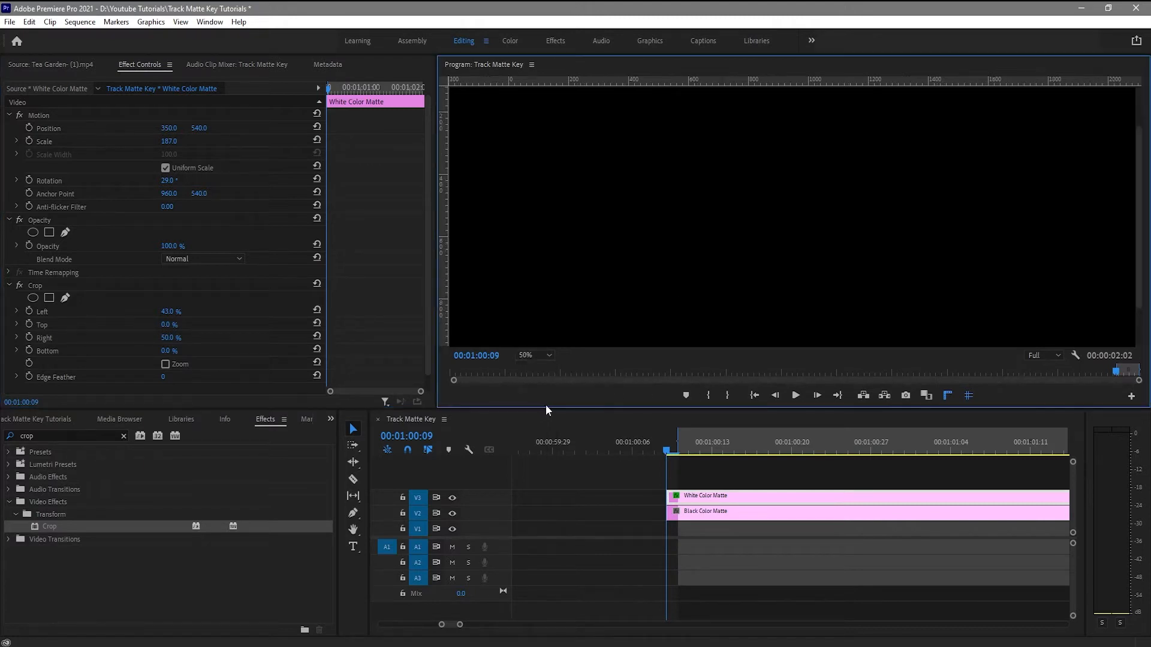
left_click(534, 354)
left_click(541, 391)
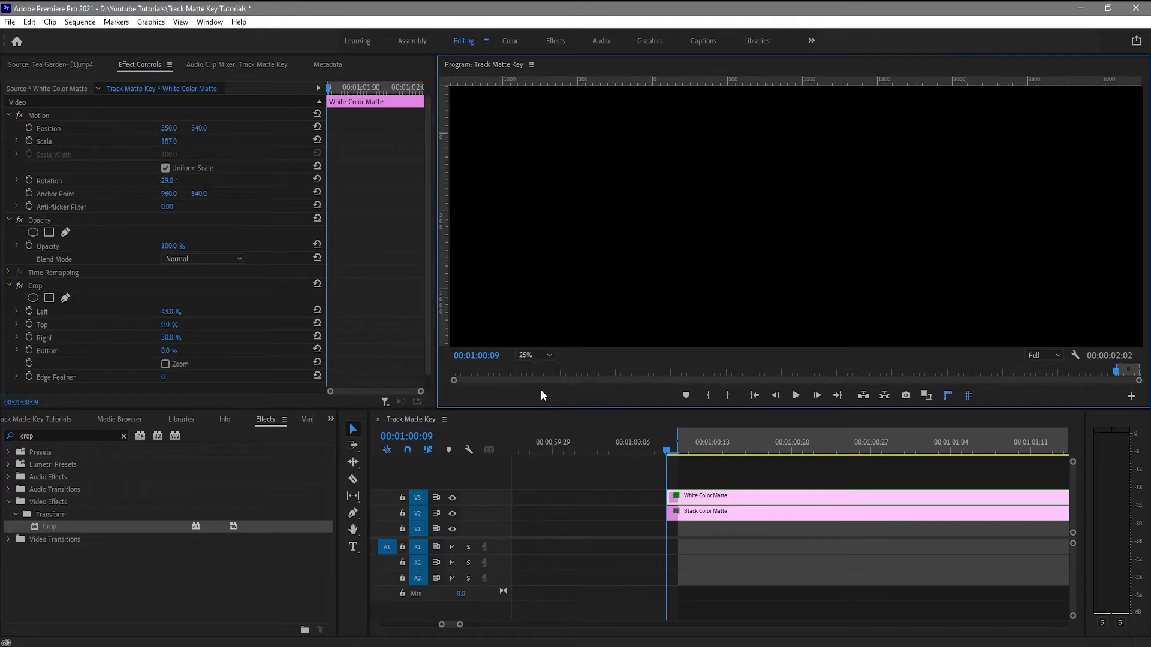
Shift the white stripe out of frame with Position X at -370.0 and start keyframing Position at 00:01:00:09.
key("Right")
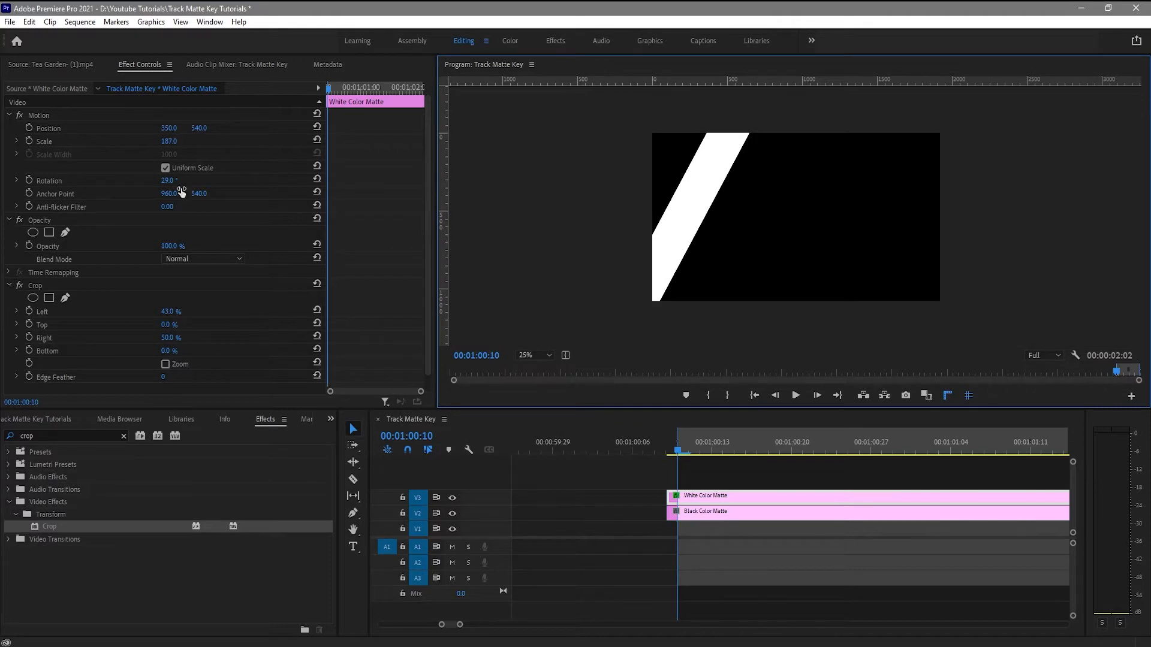
left_click_drag(169, 133, 47, 133)
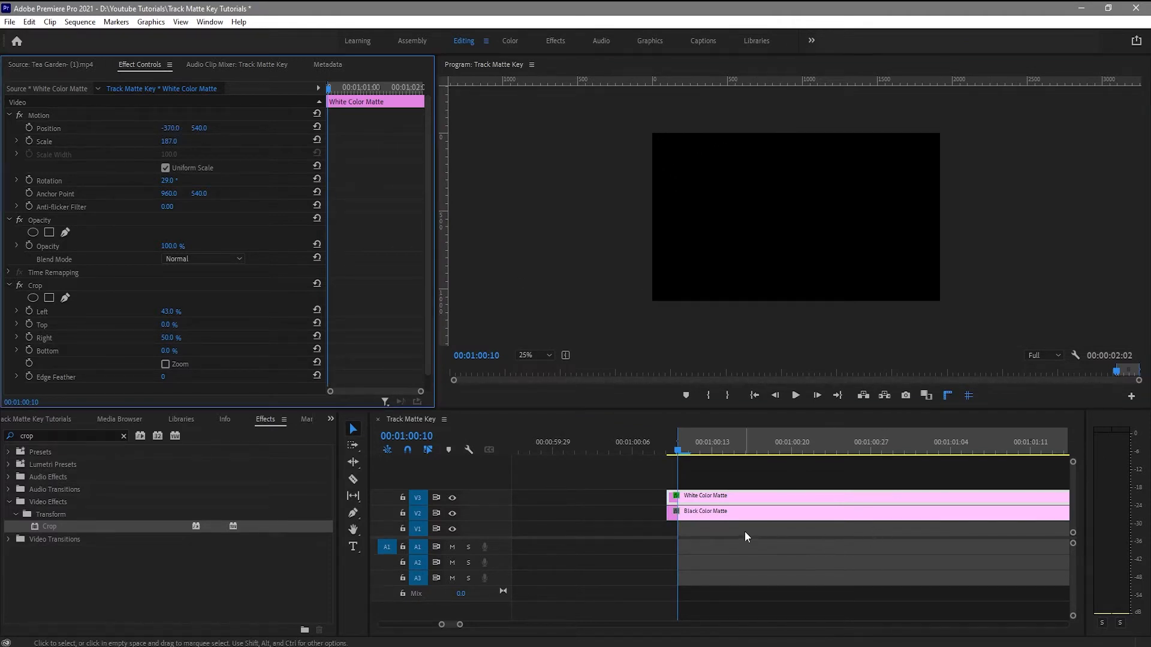
key("Left")
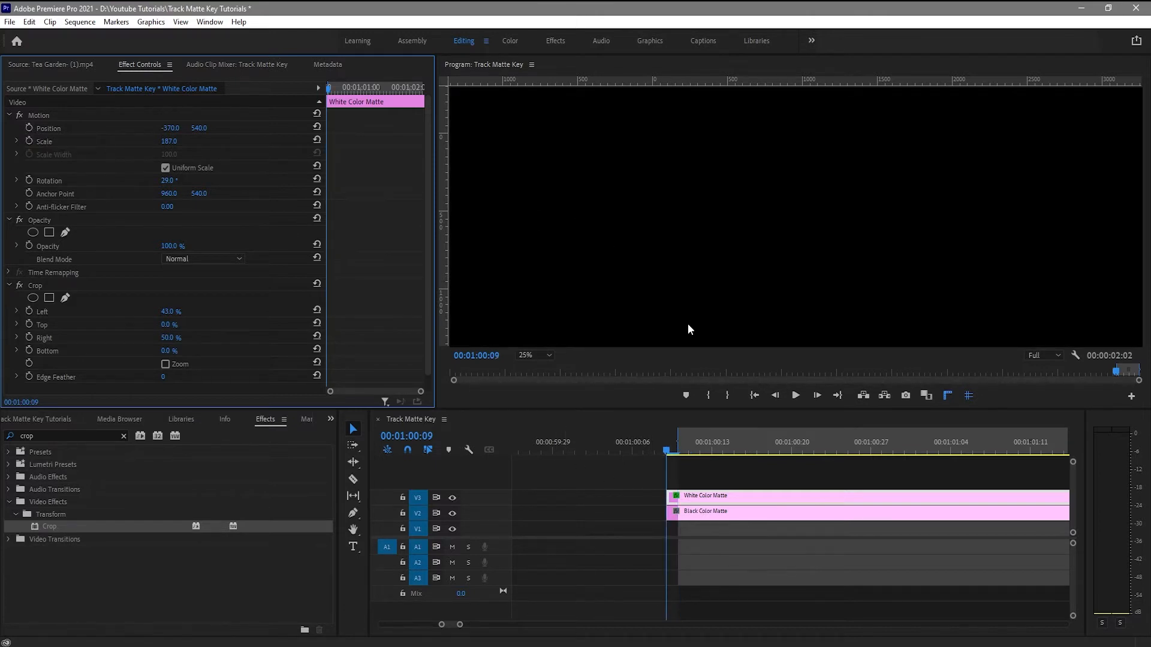
left_click(29, 128)
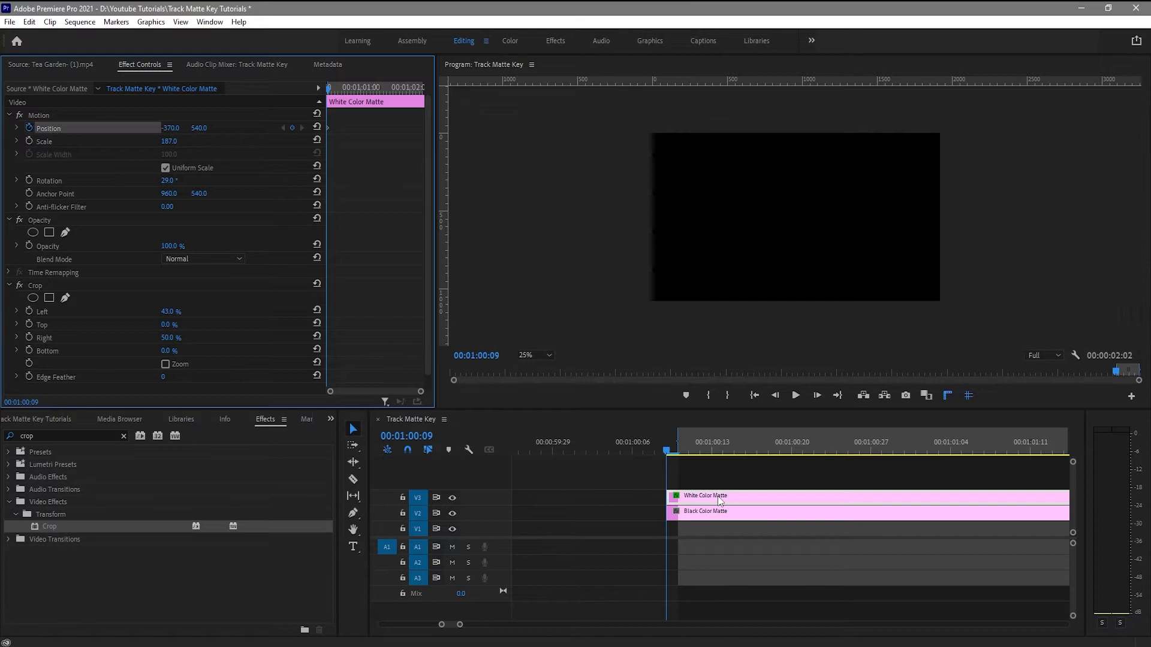
Add a second Position keyframe at 00:01:01:28 with X at 2553.0 so the stripe crosses the frame.
left_click(687, 453)
left_click_drag(687, 452, 848, 452)
key("minus")
key("minus")
key("minus")
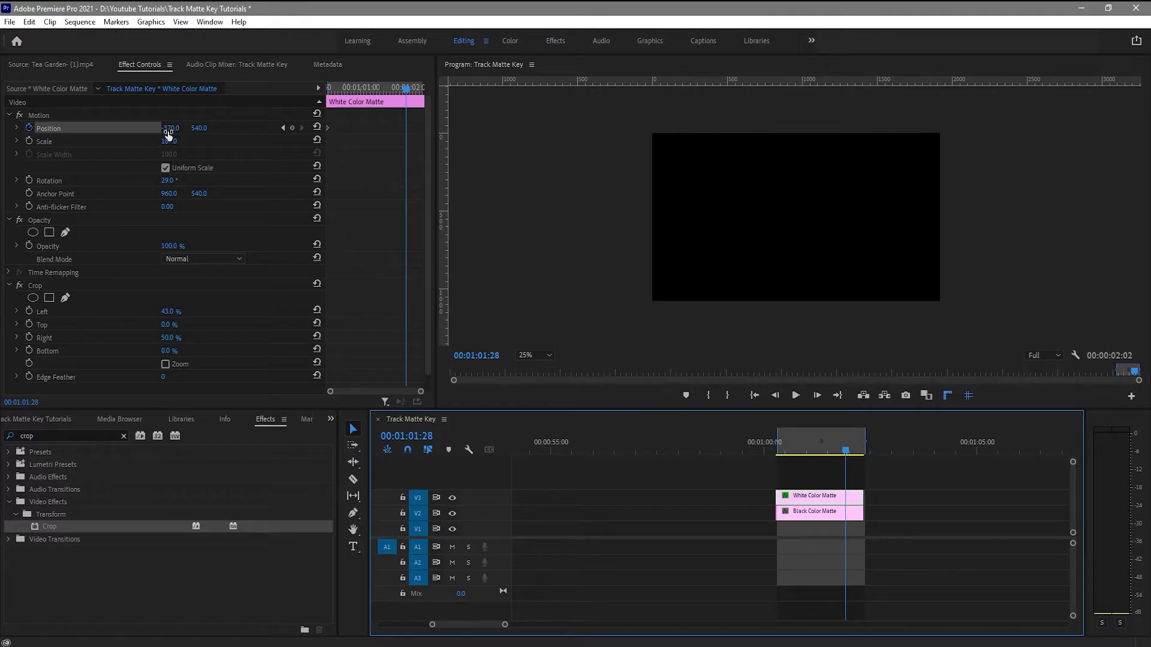
left_click_drag(168, 132, 516, 132)
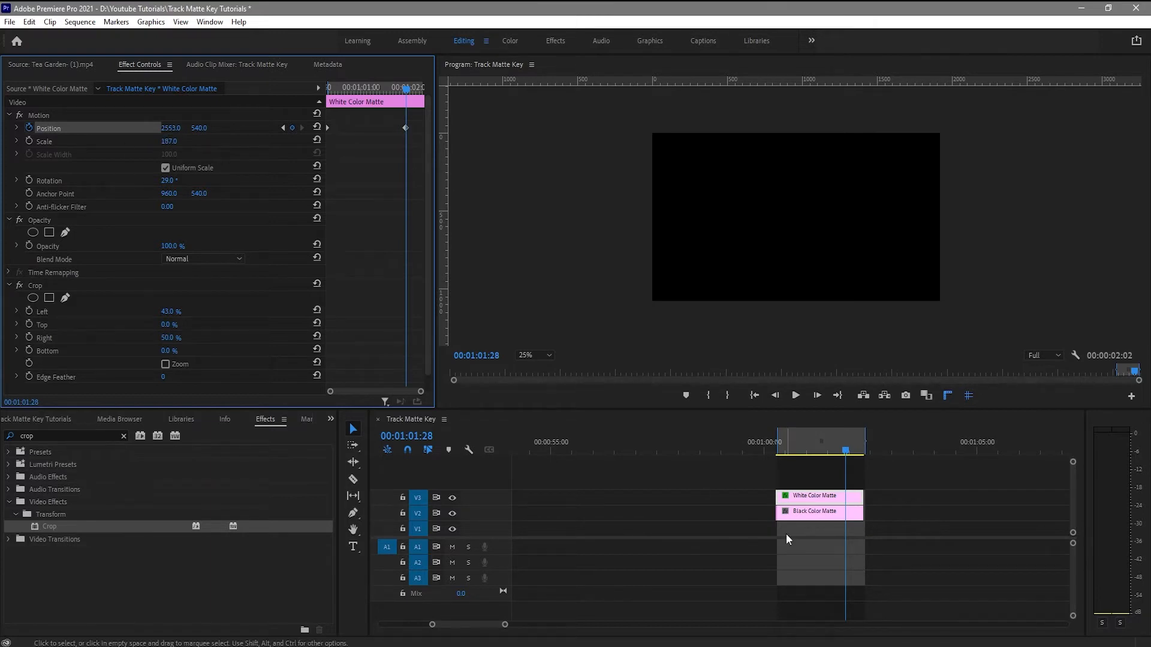
Duplicate the V3 White Color Matte onto V4 with a slightly delayed start and move the playhead to 00:01:01:21.
left_click_drag(845, 444, 788, 459)
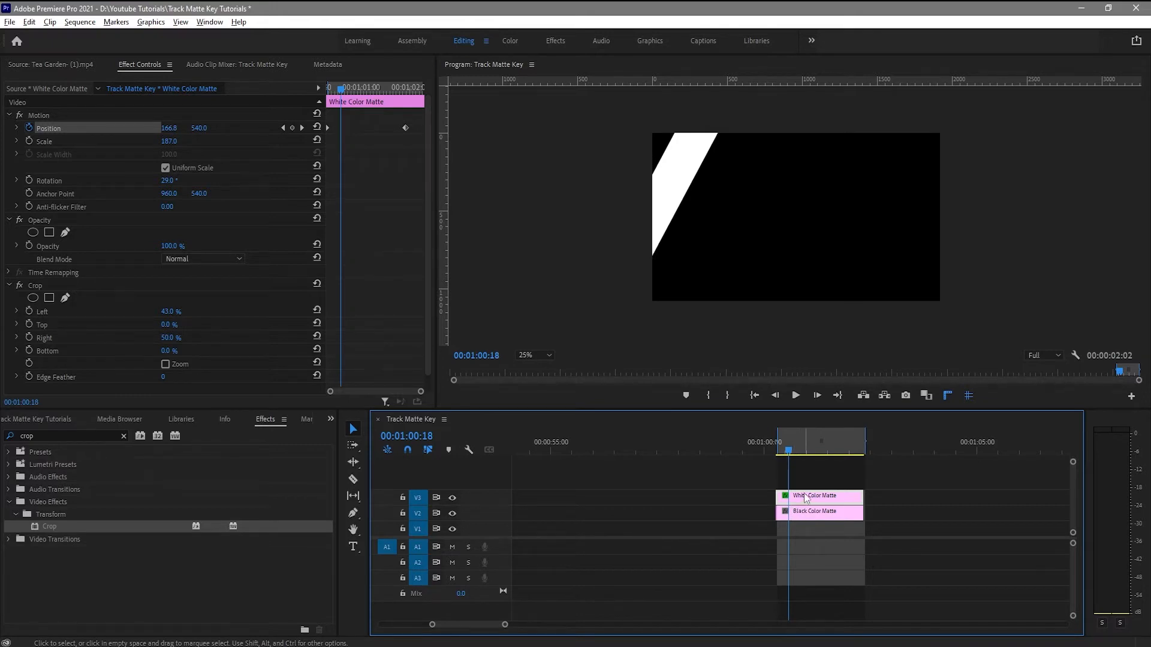
left_click_drag(806, 499, 812, 482)
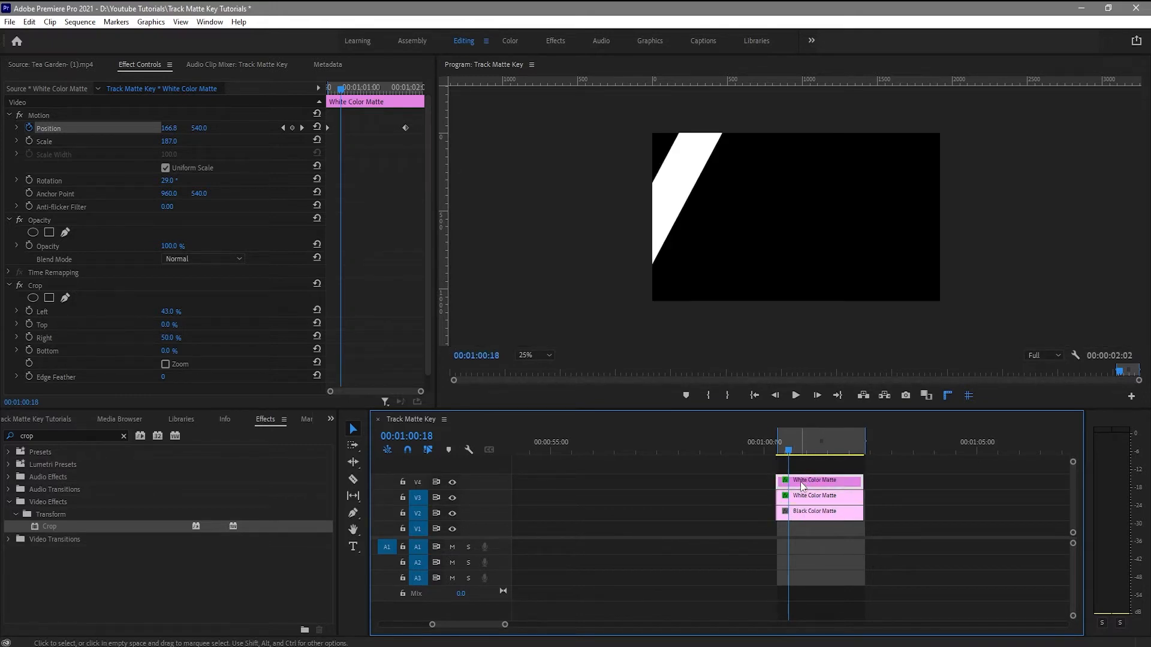
key("Right")
left_click_drag(801, 484, 835, 451)
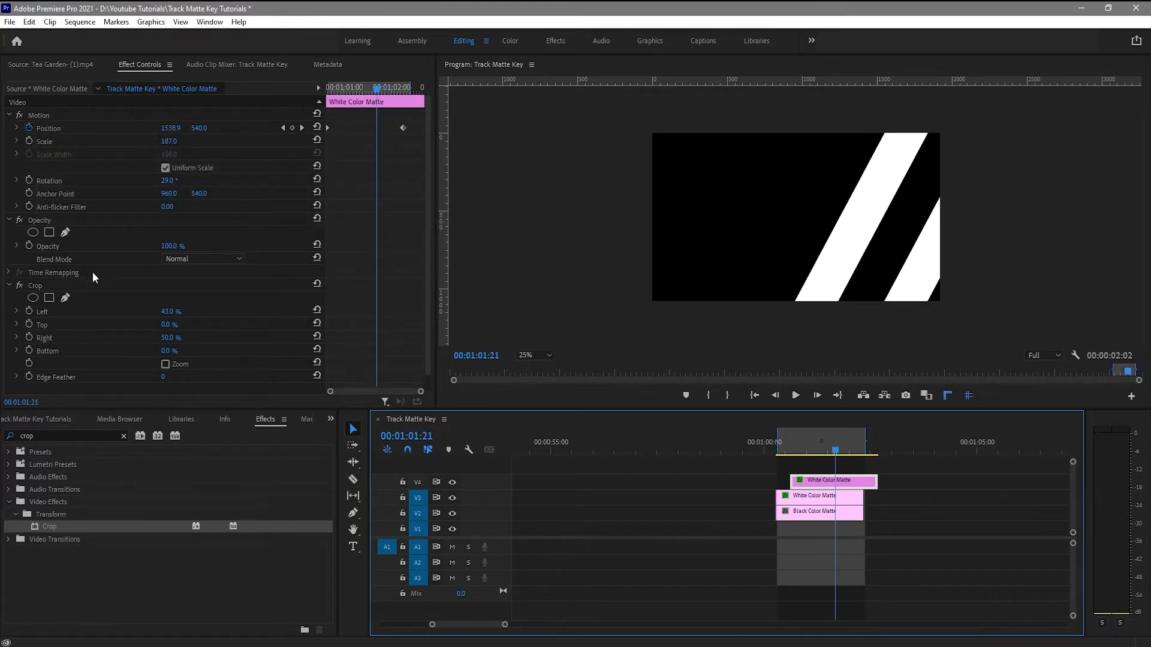
Try setting the V4 White Color Matte's Crop Right to 19.0%, check it near 00:01:01:24, and undo the change.
left_click(170, 344)
left_click_drag(170, 338, 153, 339)
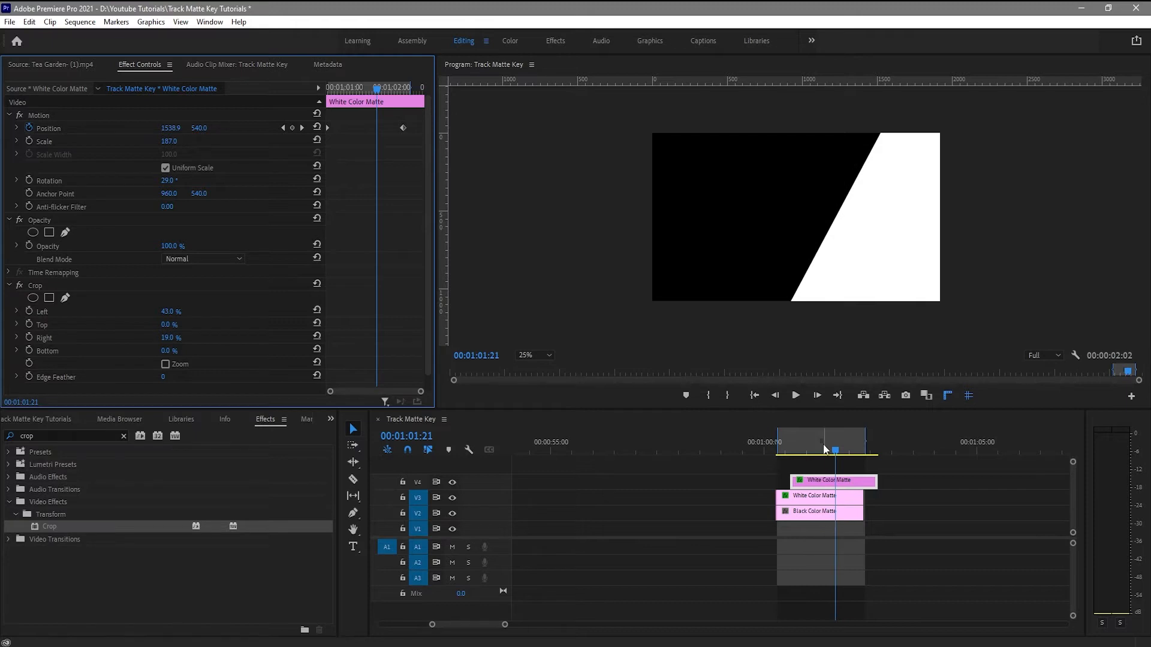
mouse_move(822, 445)
left_mouse_down()
mouse_move(776, 445)
mouse_move(812, 440)
mouse_move(794, 449)
mouse_move(842, 453)
left_mouse_up()
key("ctrl+z")
key("ctrl+z")
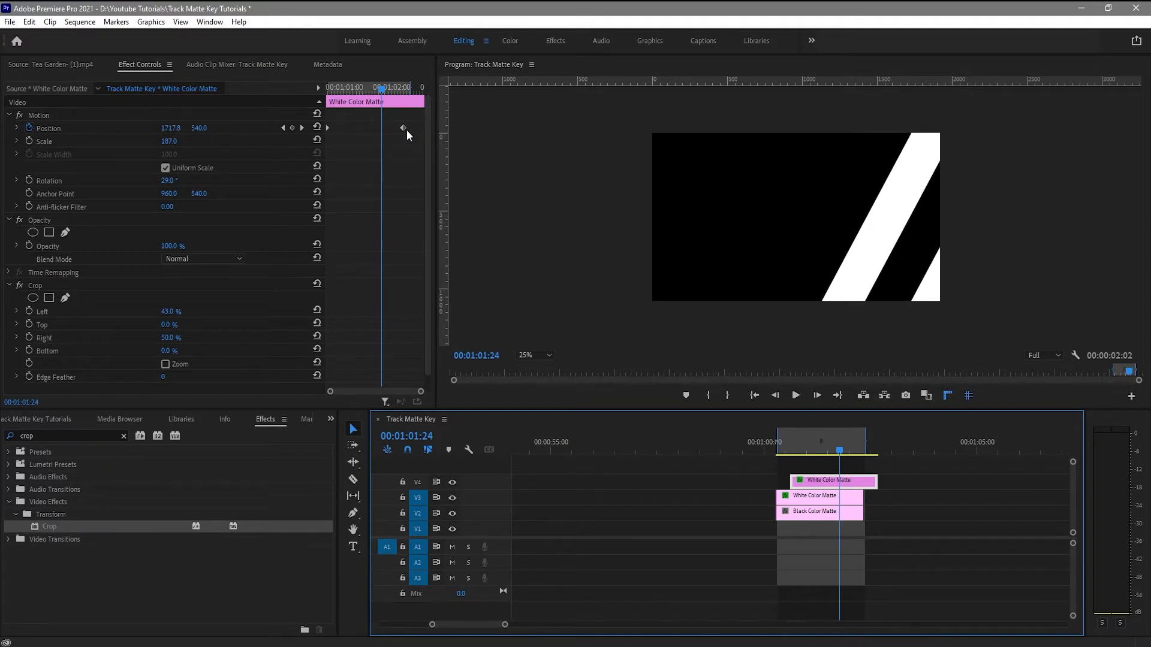
Make the V4 matte's movement end with a Position keyframe at 00:01:01:24 and keyframe Crop Right at 50.0% there.
left_click(293, 128)
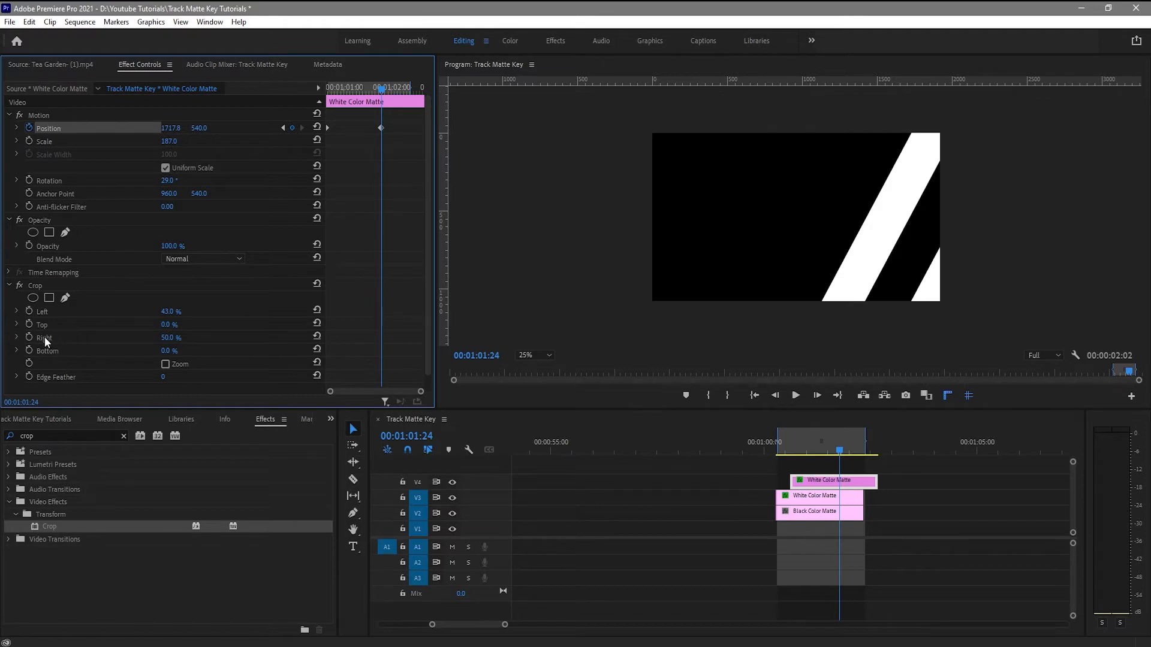
left_click(829, 484)
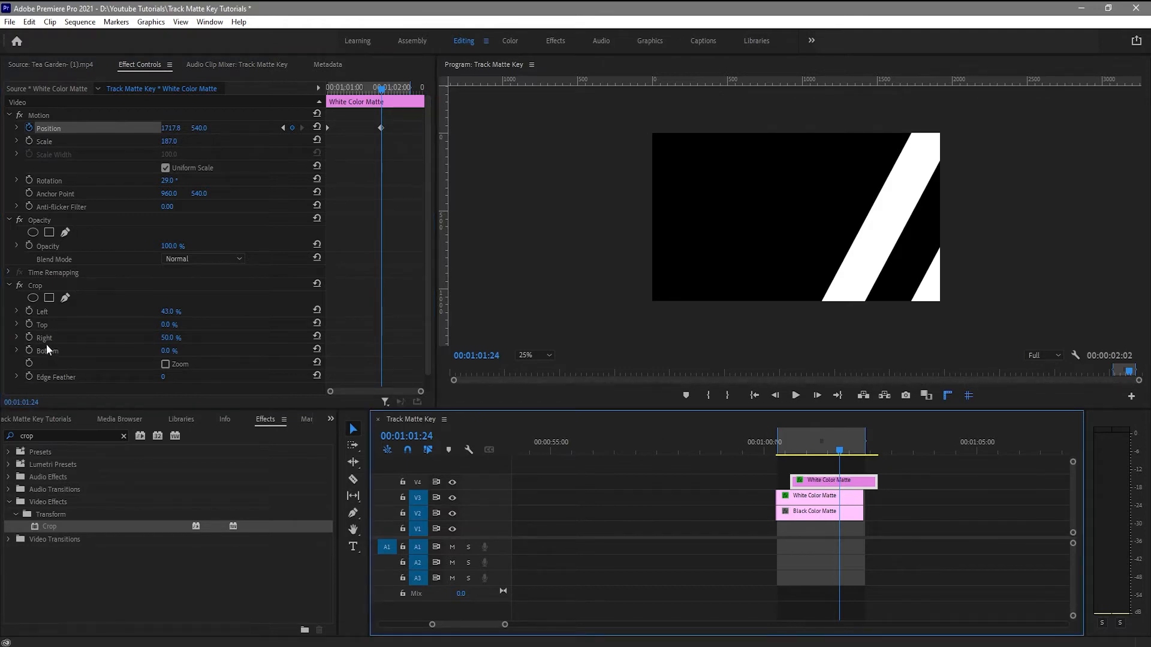
left_click(28, 337)
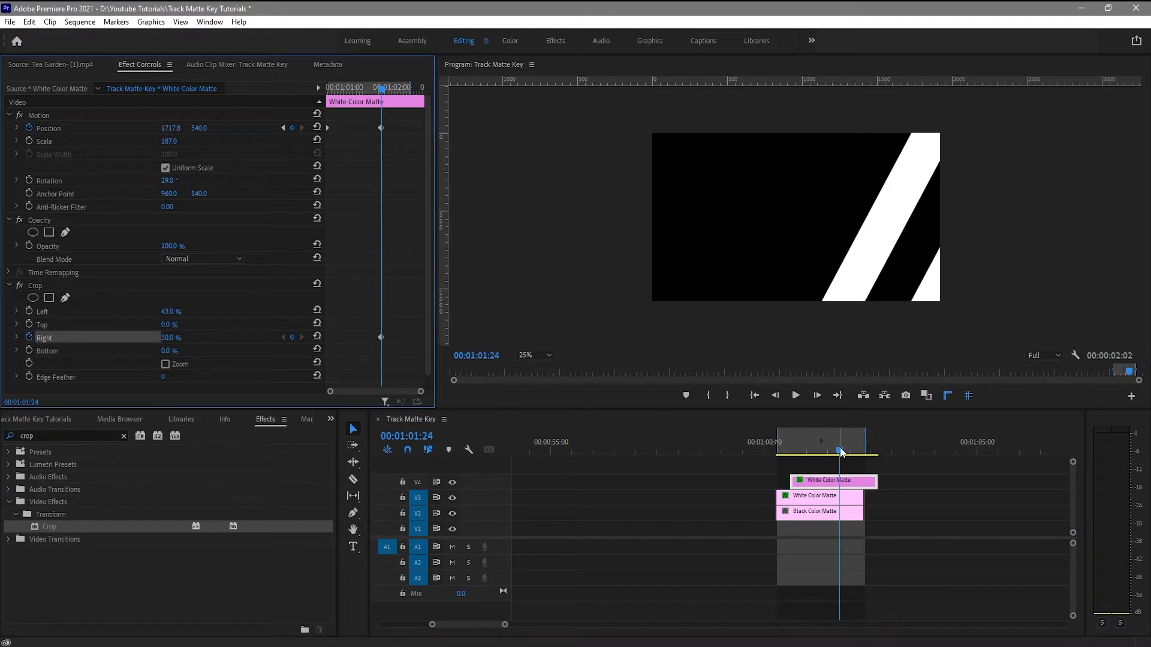
Add a Crop Right keyframe of 19.0% to the V4 matte at 00:01:02:09 and play back the stripe animation.
left_click_drag(840, 451, 861, 450)
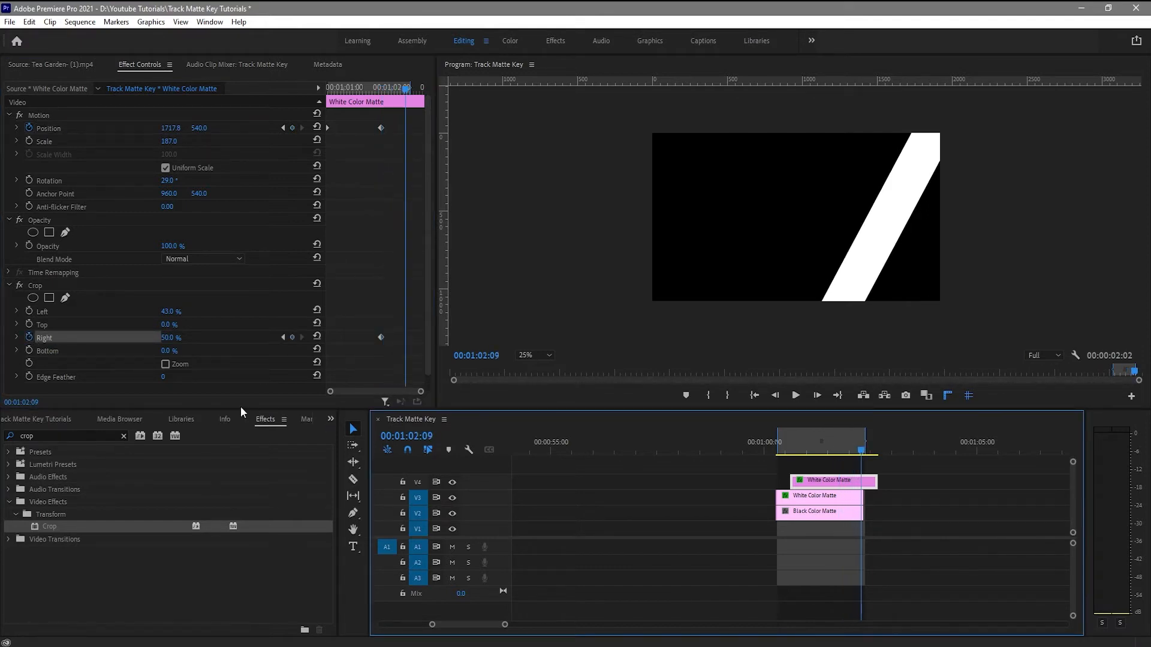
left_click(163, 346)
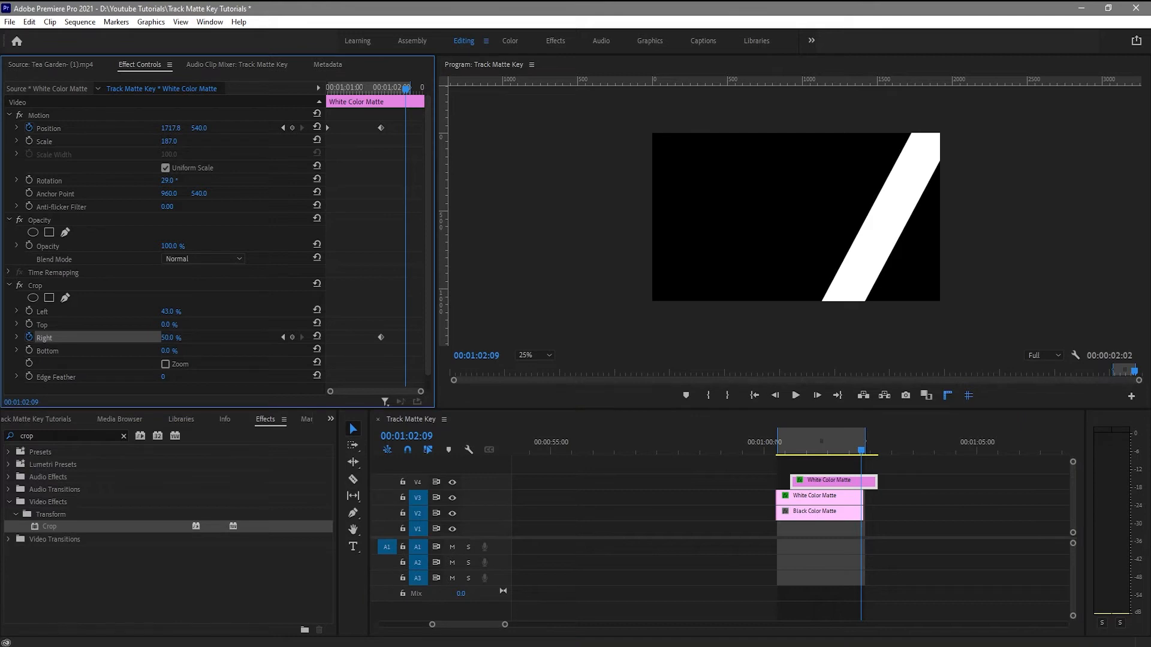
left_click_drag(168, 339, 149, 339)
left_click_drag(809, 441, 812, 467)
key("space")
key("space")
Duplicate the V4 White Color Matte onto V5 with a delayed start and lower X in the copy's ending Position keyframe.
left_click_drag(810, 467, 828, 470)
left_click_drag(811, 438, 846, 440)
left_click(302, 128)
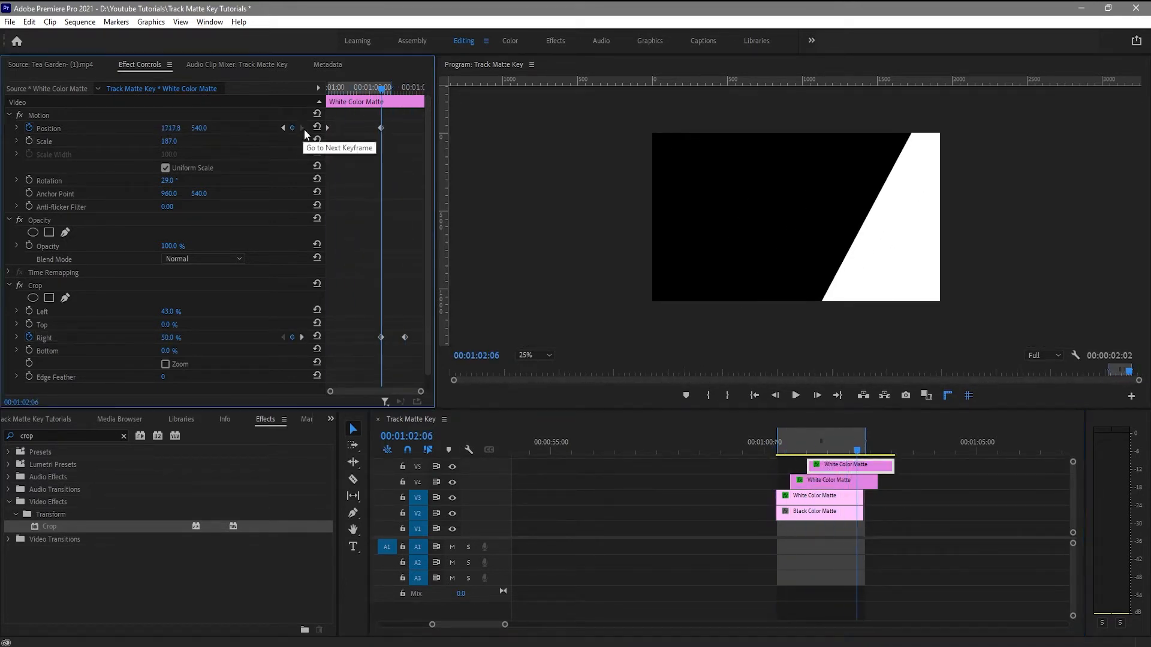
left_click_drag(173, 129, 110, 129)
left_click_drag(821, 443, 835, 444)
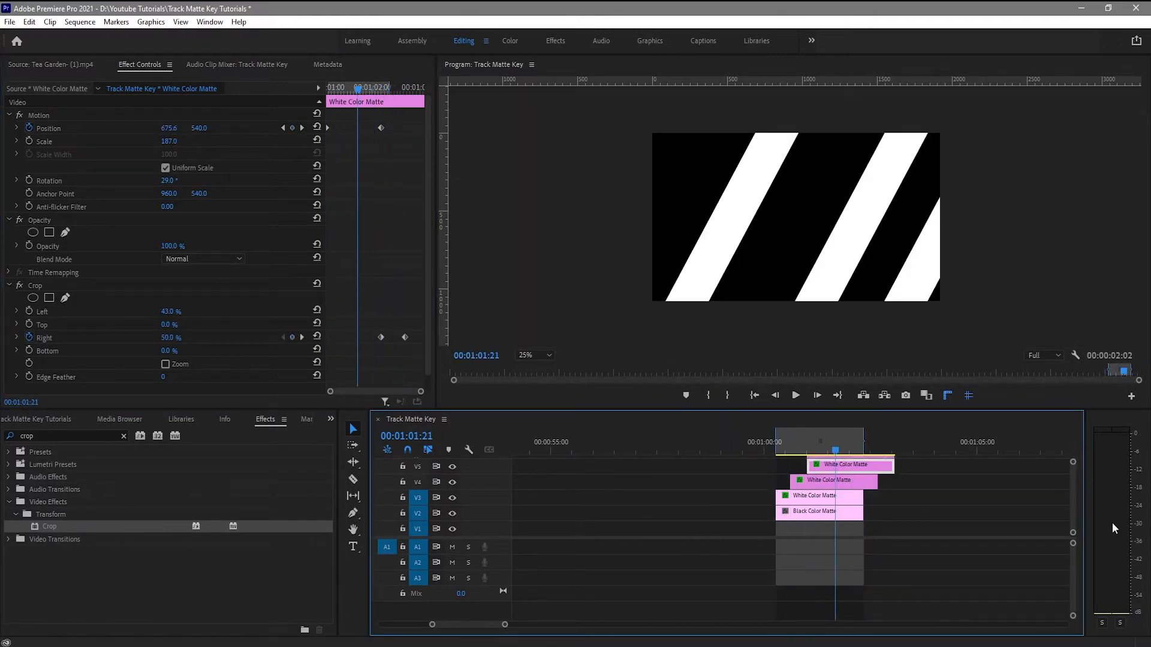
Enlarge the video track area and duplicate the V5 White Color Matte onto V6 with a delayed start.
left_click_drag(432, 538, 433, 575)
mouse_move(833, 442)
left_mouse_down()
mouse_move(812, 441)
mouse_move(844, 442)
left_mouse_up()
left_click_drag(836, 488, 856, 490)
left_click_drag(839, 443, 848, 443)
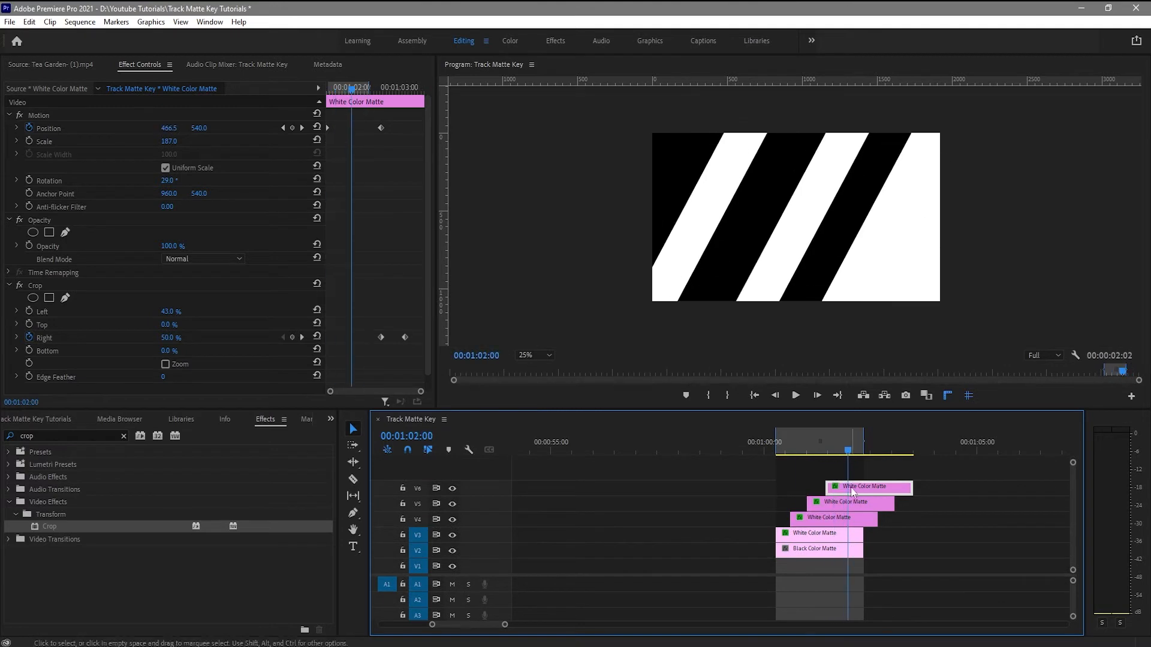
Set the V6 White Color Matte's ending Position keyframe at 00:01:02:19 to X 1200.0.
left_click(18, 128)
left_click(17, 128)
left_click(301, 128)
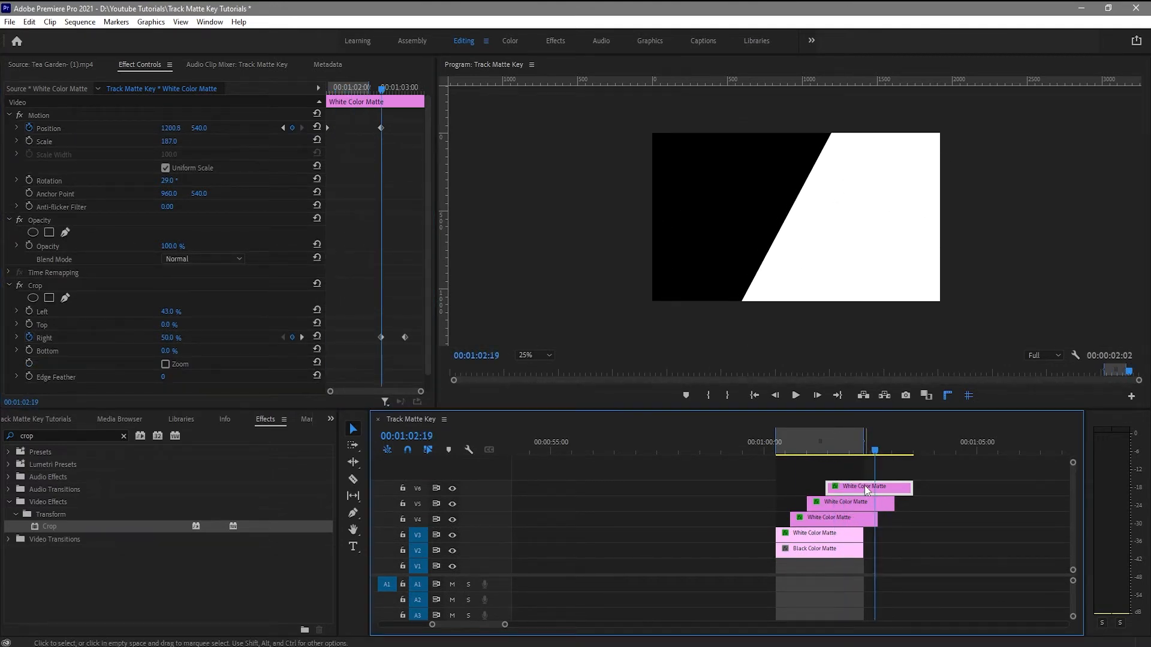
Duplicate the V6 White Color Matte onto V7 with a delayed start and set its ending Position keyframe to X 920.0.
left_click_drag(863, 487, 874, 444)
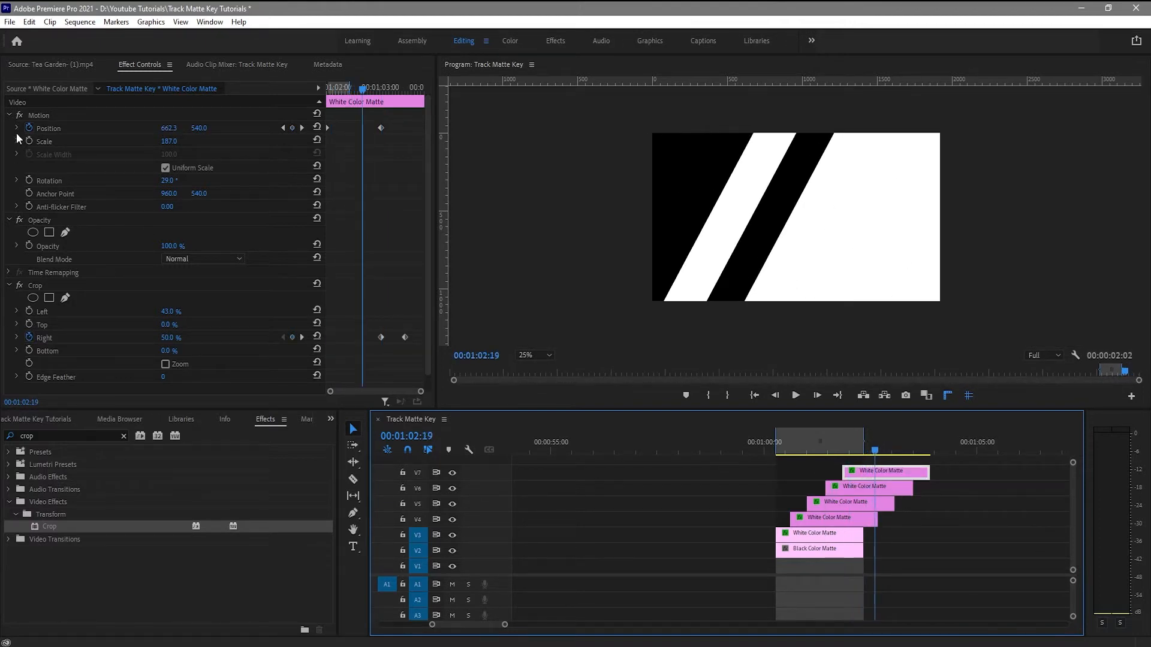
left_click(301, 128)
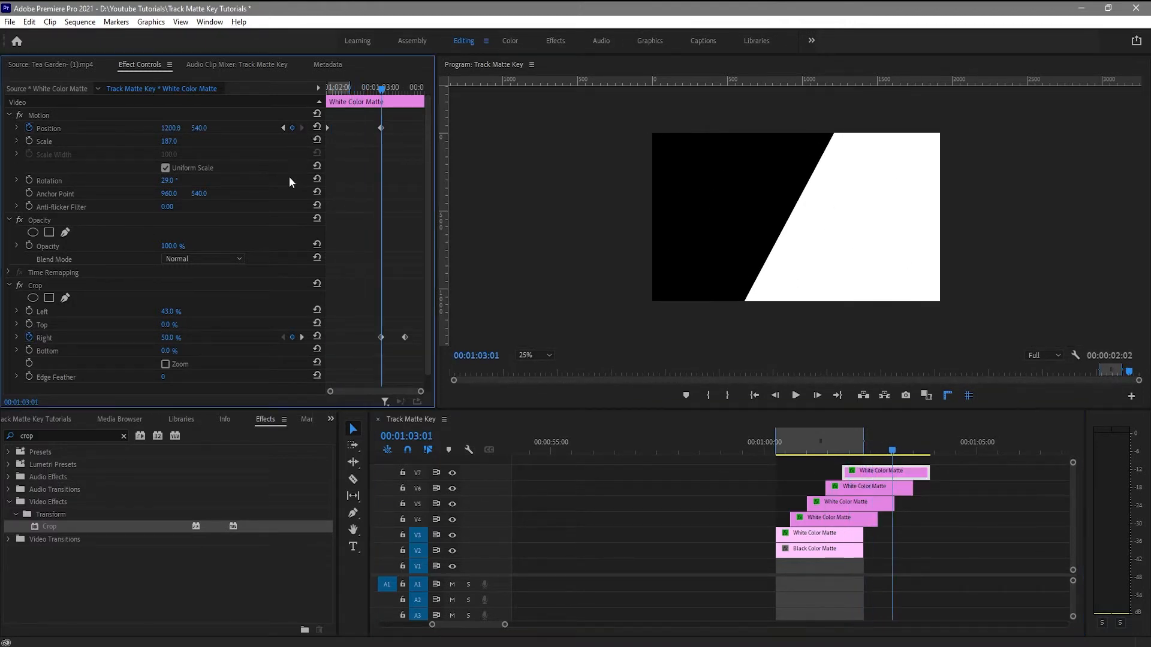
left_click_drag(171, 129, 3, 129)
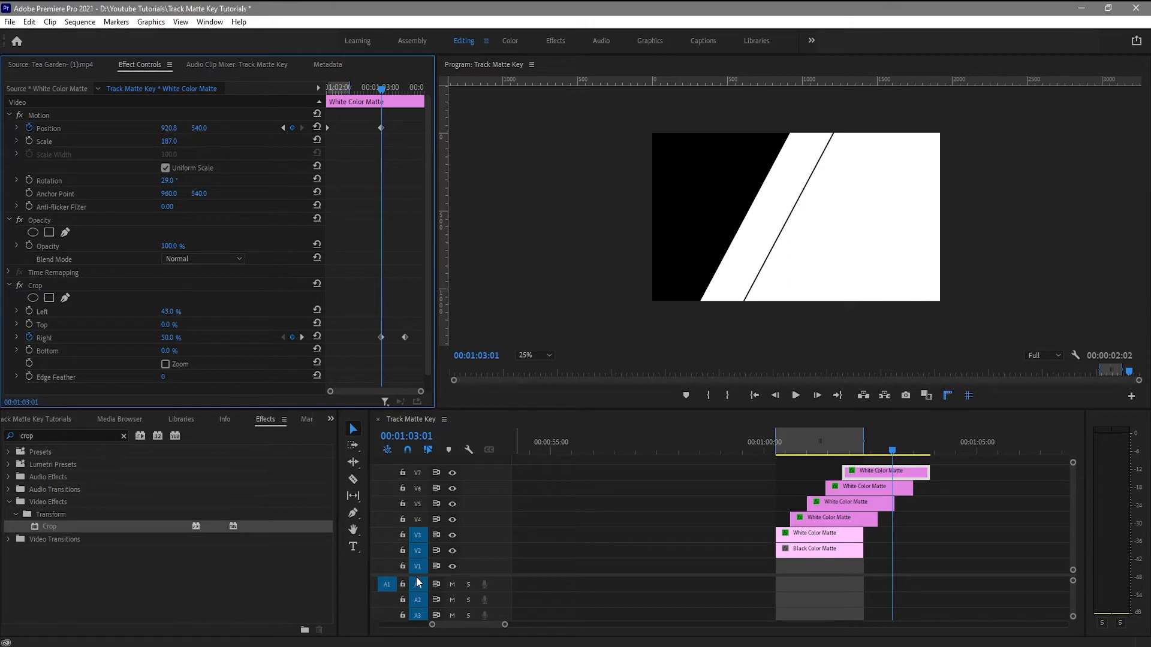
Move all color matte clips down one track so the Black Color Matte sits on V1.
left_click_drag(418, 575, 418, 597)
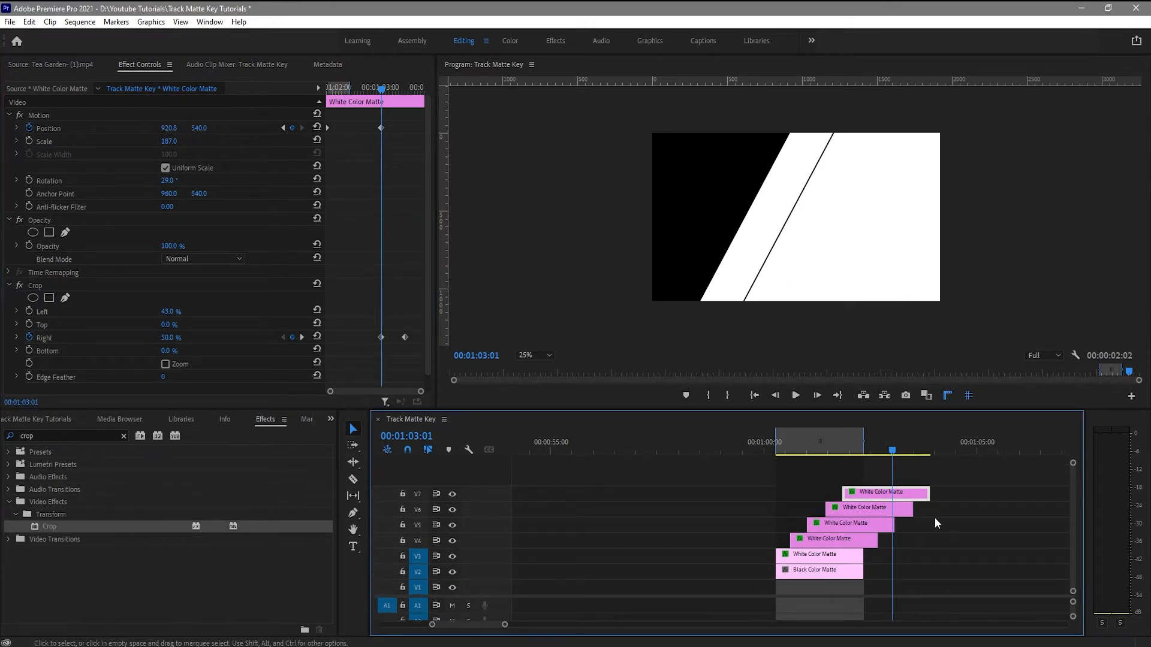
left_click_drag(950, 474, 794, 583)
left_click(866, 509)
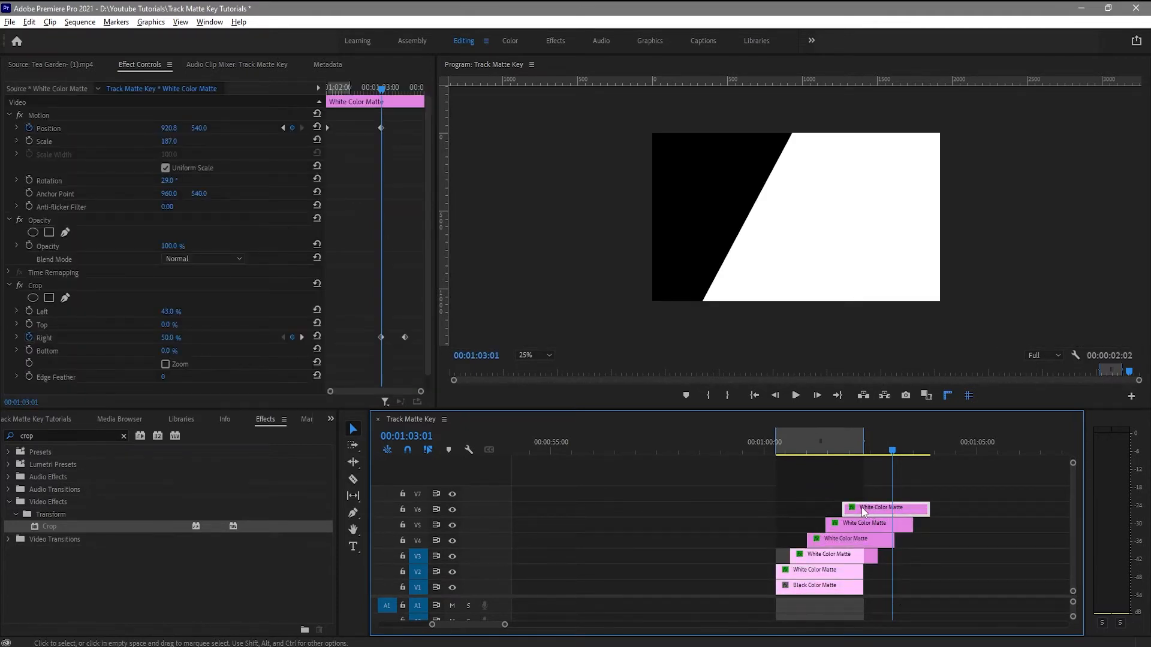
Duplicate the V6 White Color Matte onto V7 with a delayed start and set its ending Position keyframe to X 650.0.
mouse_move(862, 507)
left_mouse_down()
mouse_move(859, 495)
mouse_move(879, 495)
left_mouse_up()
left_click_drag(877, 448, 916, 456)
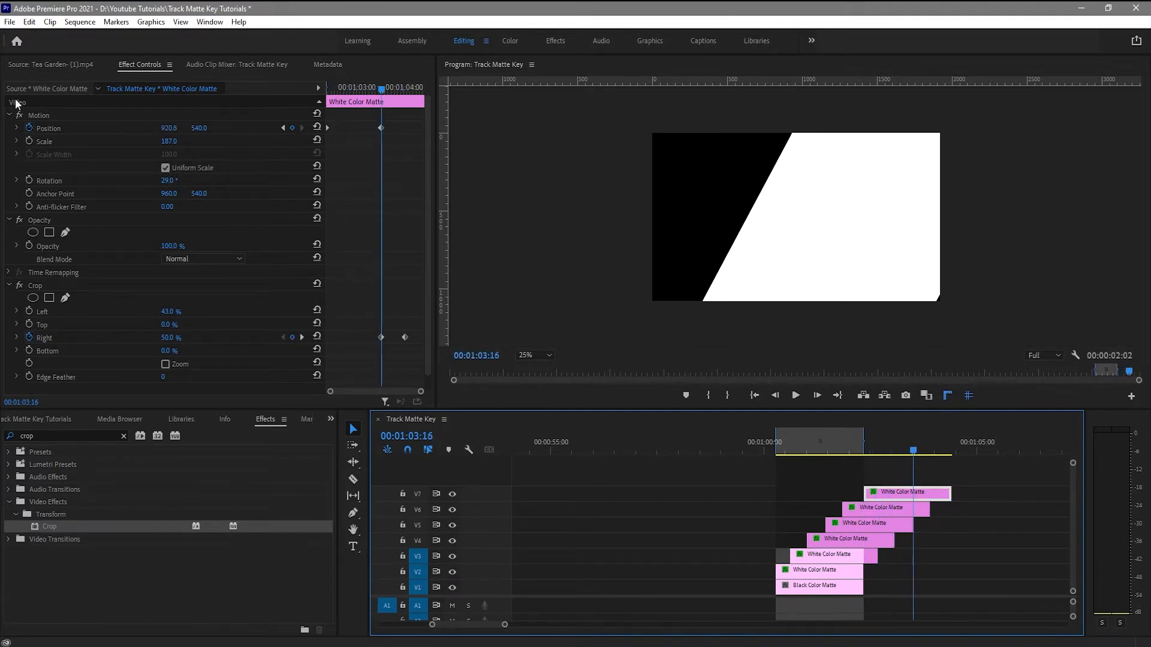
left_click(283, 128)
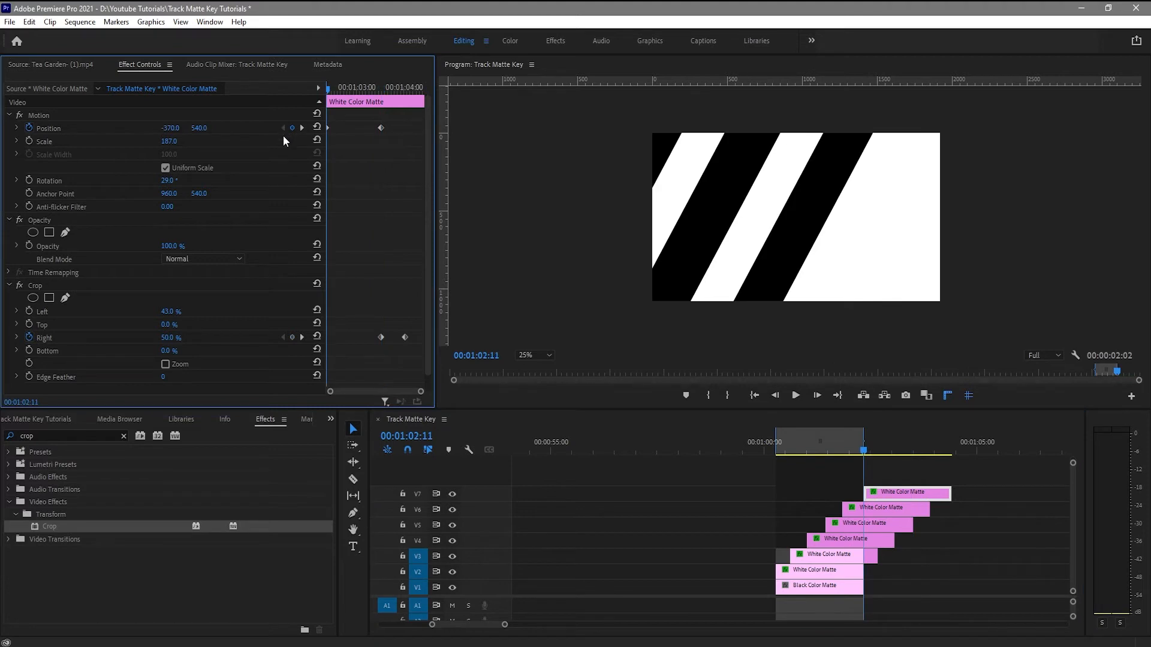
left_click(302, 128)
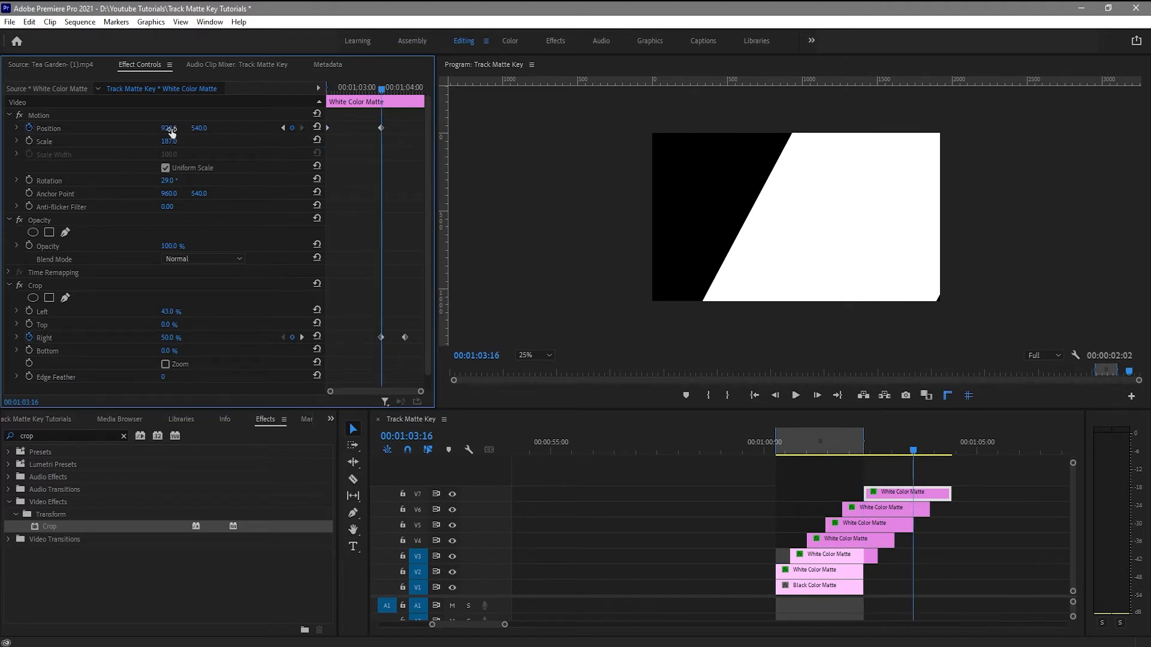
left_click_drag(168, 129, 23, 129)
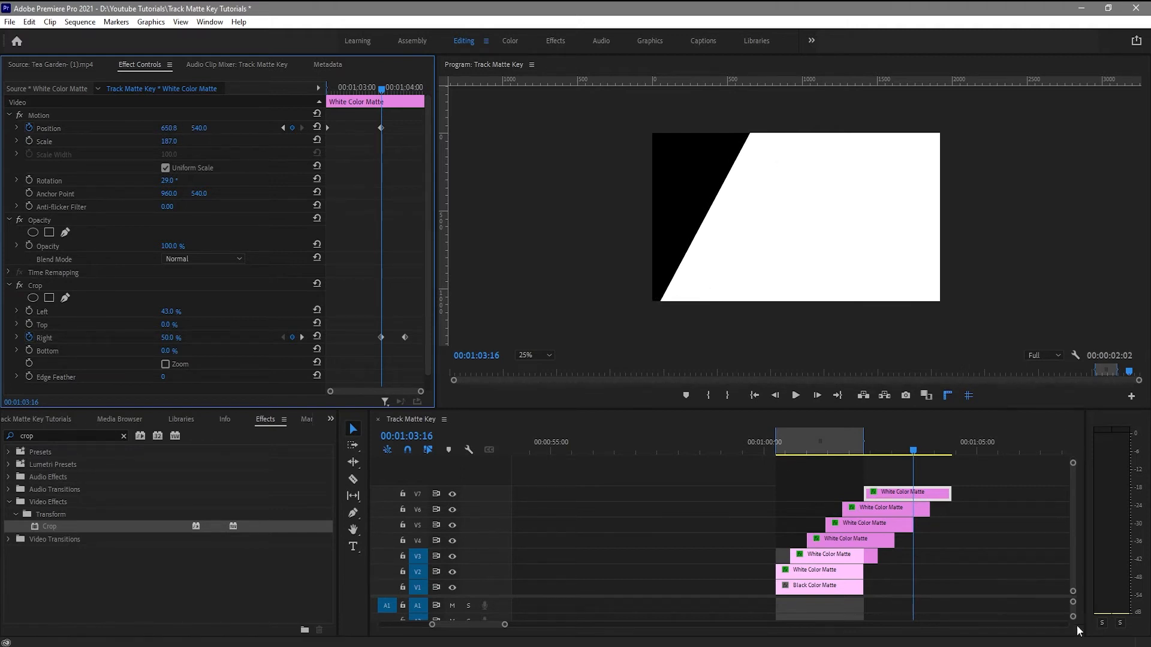
Play back the stripe animation and duplicate the V7 White Color Matte onto V8 with a delayed start.
left_click_drag(766, 450, 780, 474)
key("space")
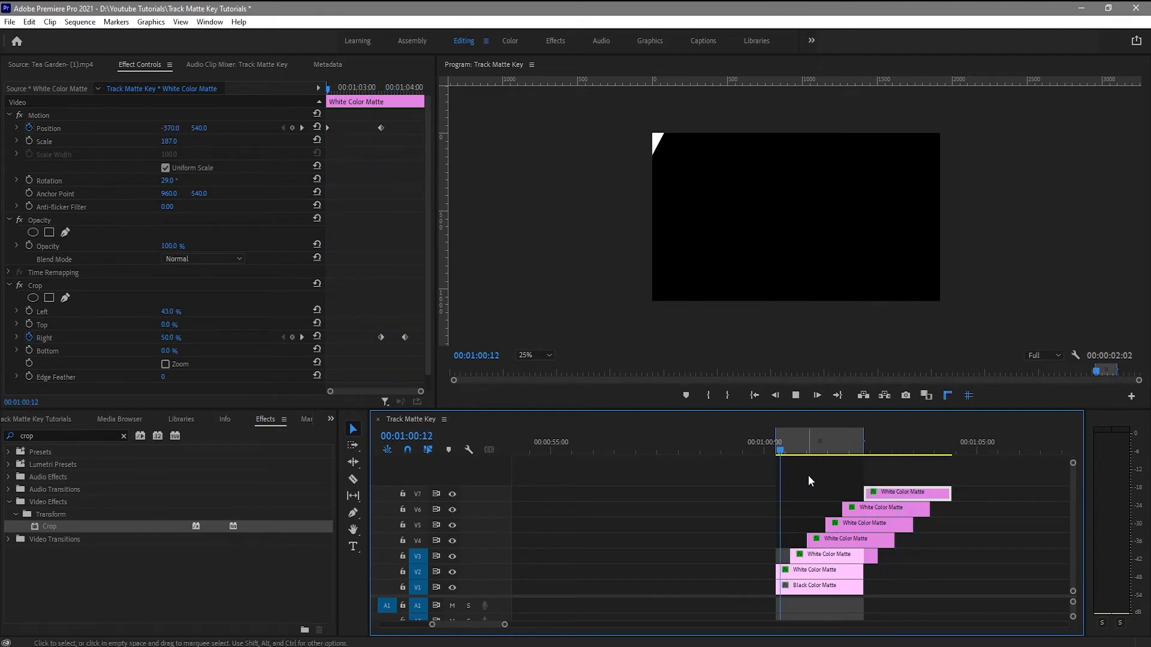
key("space")
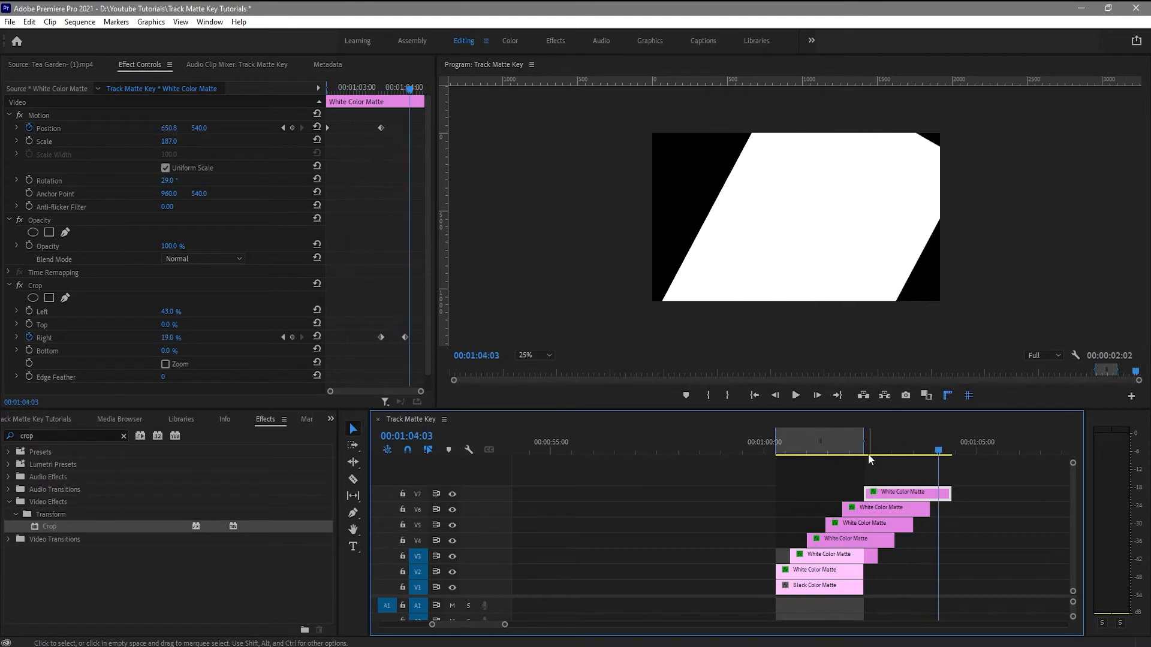
left_click_drag(869, 454, 905, 477)
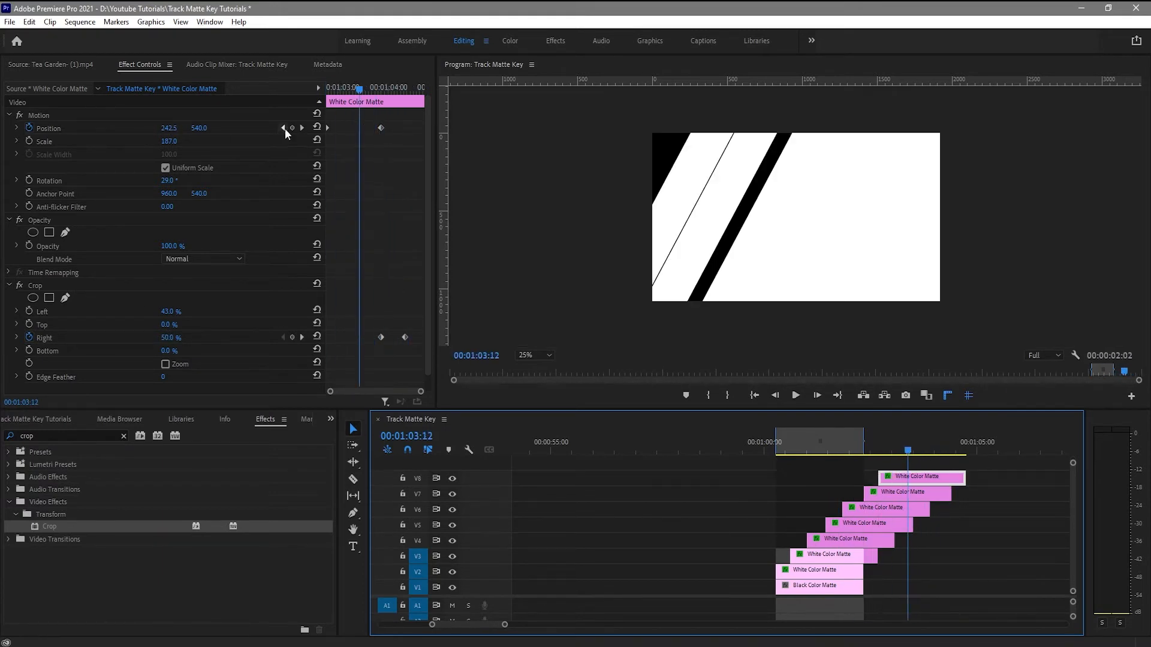
Lower the ending Position X keyframe of the V8 White Color Matte to shift its stripe further left in the frame.
left_click(302, 129)
left_click_drag(169, 129, 84, 128)
mouse_move(931, 447)
left_mouse_down()
mouse_move(853, 445)
mouse_move(934, 451)
left_mouse_up()
Extend the ends of the color matte clips on V1 through V8 to make them last longer in the sequence.
left_click_drag(895, 540, 863, 585)
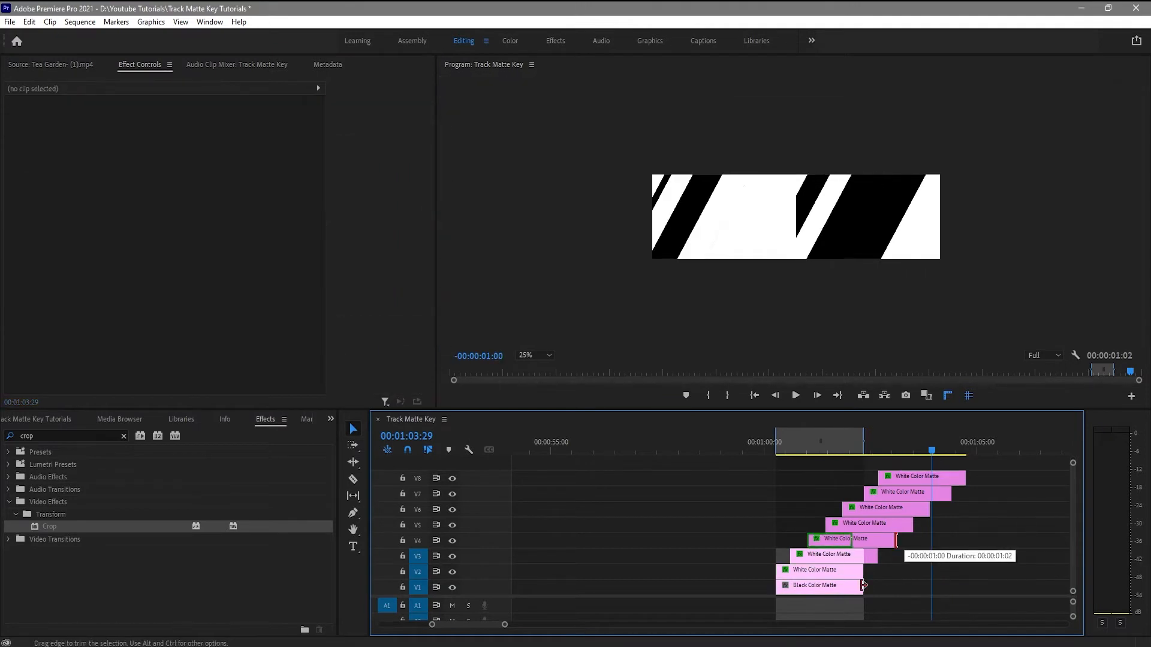
key("ctrl+z")
left_click_drag(747, 535, 838, 615)
left_click_drag(893, 540, 991, 510)
left_click(944, 452)
left_click_drag(950, 494, 1000, 494)
left_click_drag(964, 479, 1001, 479)
Duplicate the V8 White Color Matte onto V9 with a delayed start and set its ending Position keyframe to X -13.2.
left_click(919, 485)
left_click_drag(919, 484, 940, 466)
left_click(864, 448)
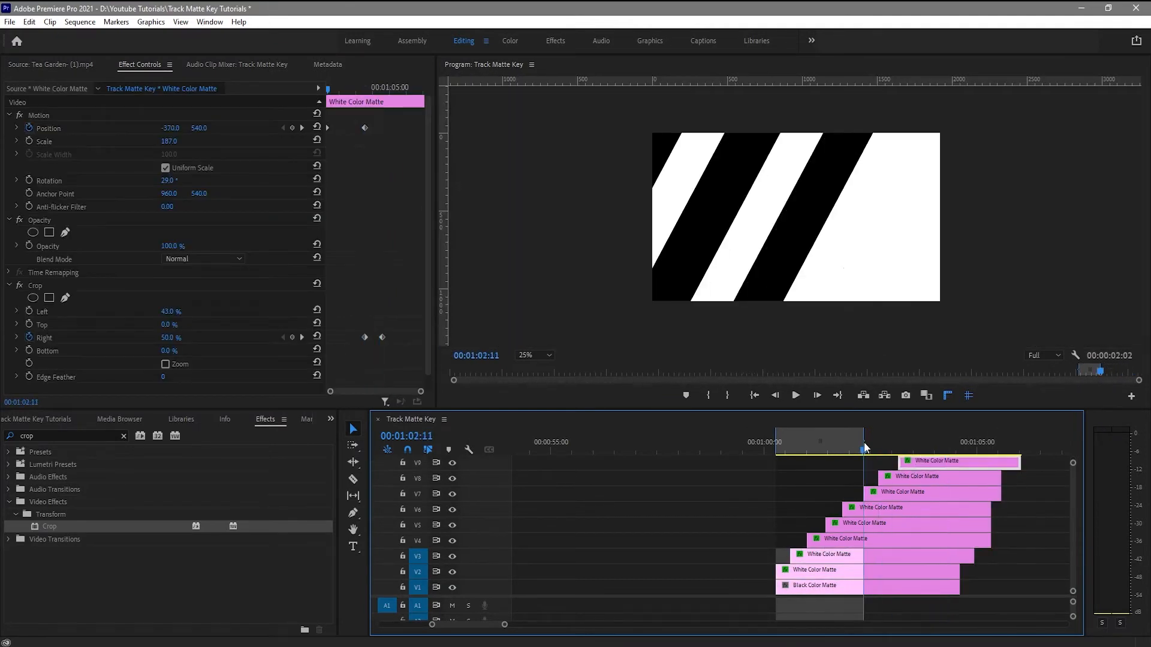
left_click_drag(864, 447, 941, 450)
left_click(302, 127)
left_click_drag(170, 128, 117, 129)
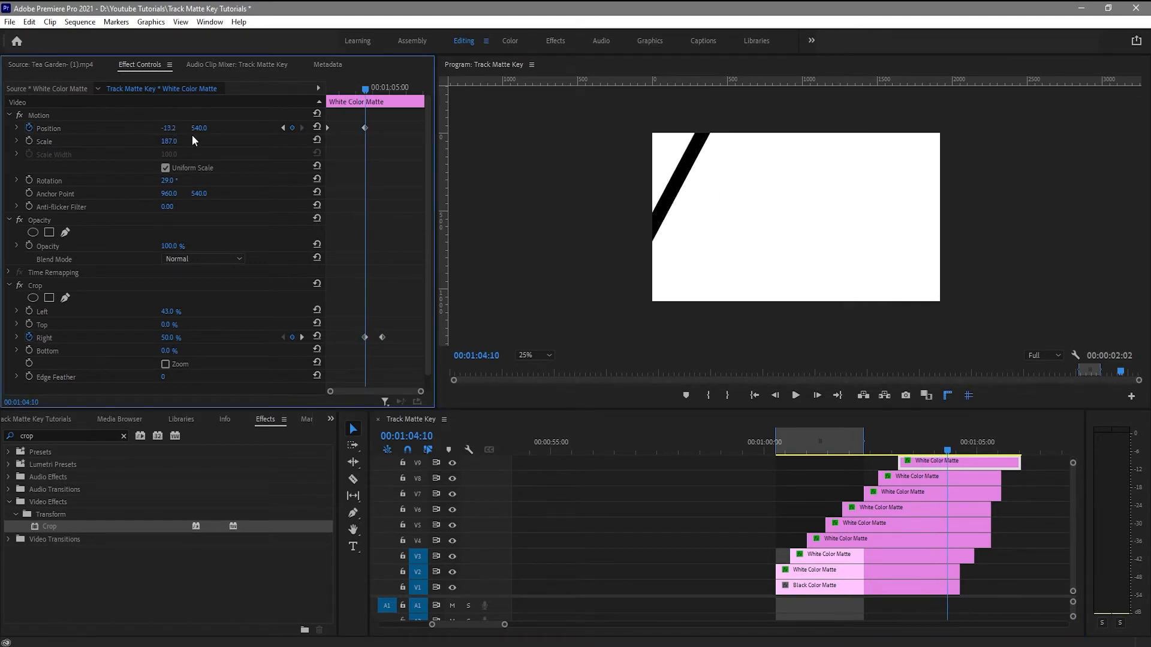
Adjust the V9 stripe's ending Crop Right keyframe to fill the rest of the frame with white, and save the project.
left_click(302, 338)
left_click(171, 338)
left_click_drag(393, 346, 345, 339)
left_click_drag(897, 449, 934, 466)
left_click(998, 599)
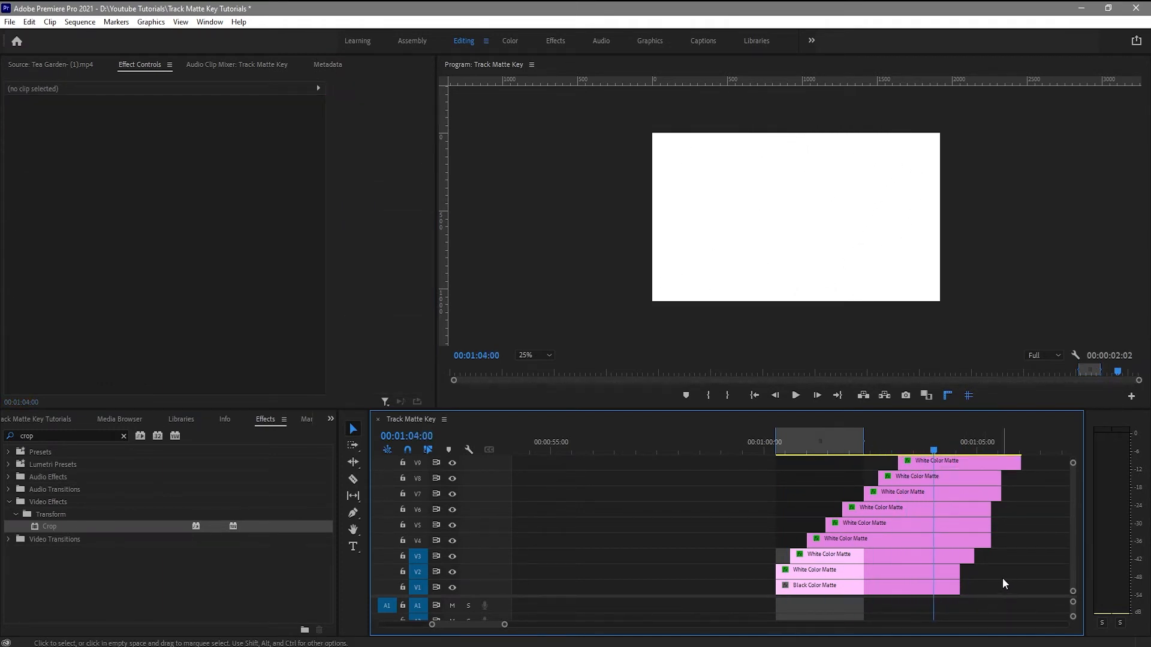
key("ctrl+s")
Cut all color matte clips at 00:01:04:00 and delete the pieces after the cut.
left_click_drag(981, 606, 903, 434)
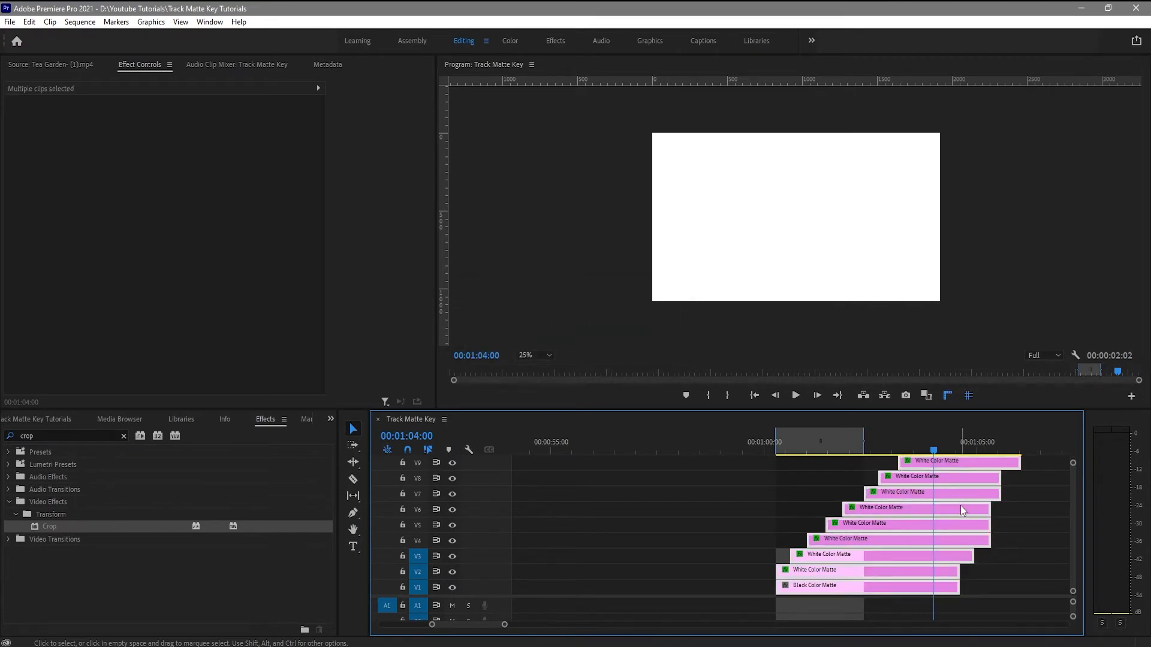
key("ctrl+k")
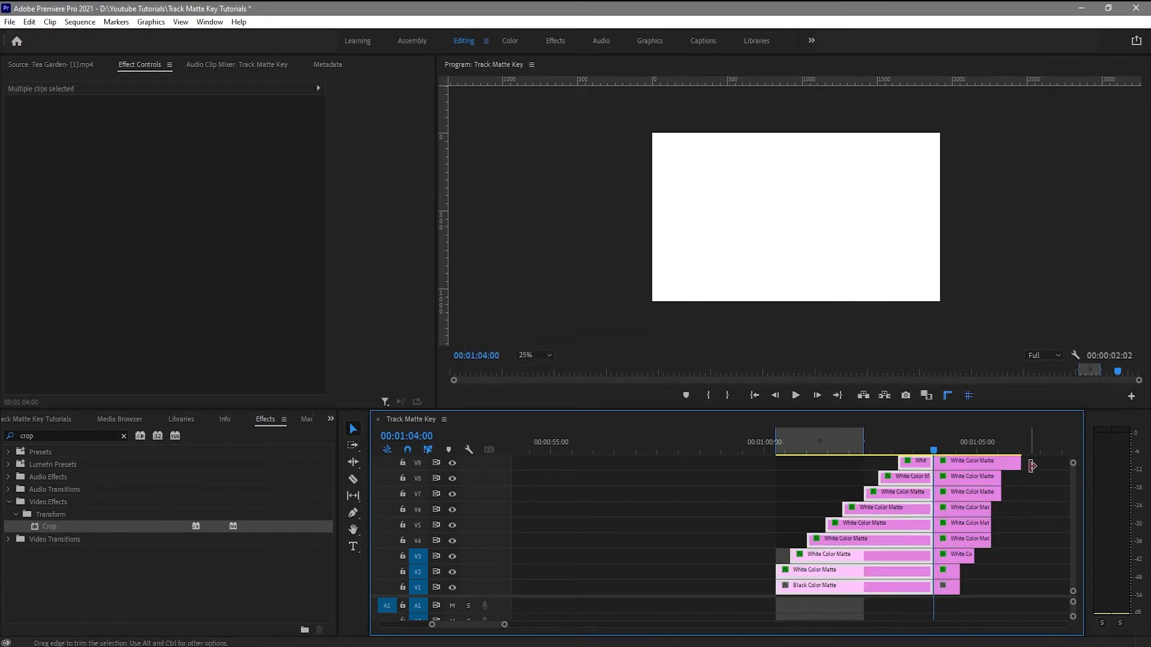
left_click_drag(1035, 461, 945, 598)
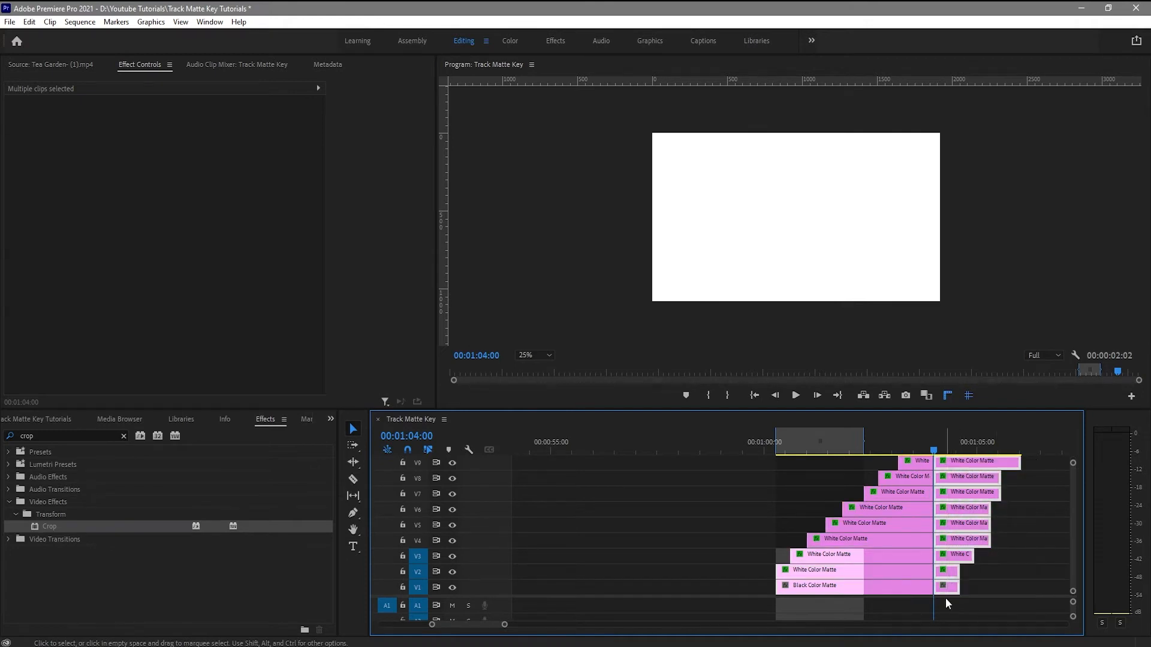
key("Delete")
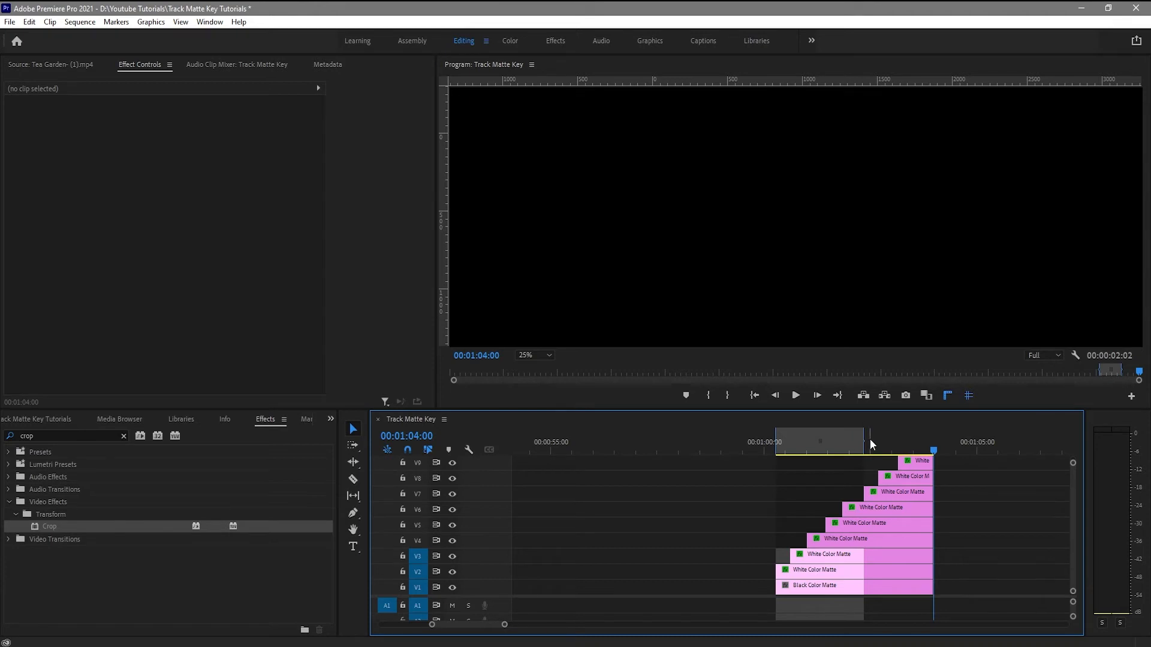
Nest all the color matte clips into a sequence named Nested Animation Matte and preview it.
key("Left")
left_click_drag(947, 463, 829, 581)
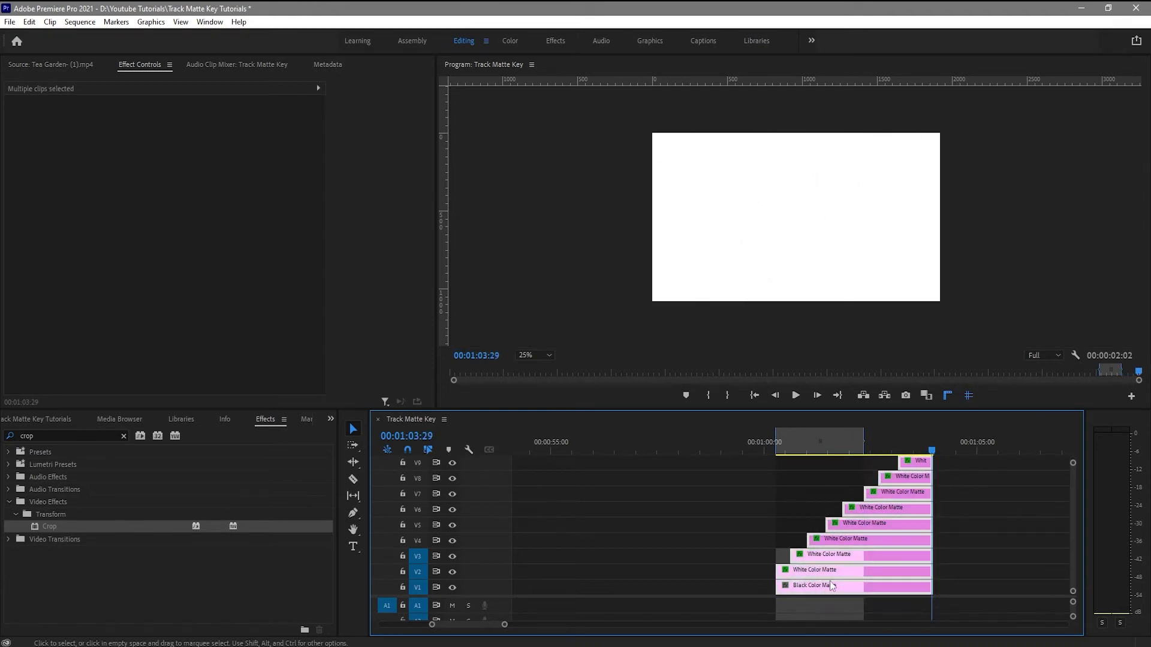
right_click(901, 497)
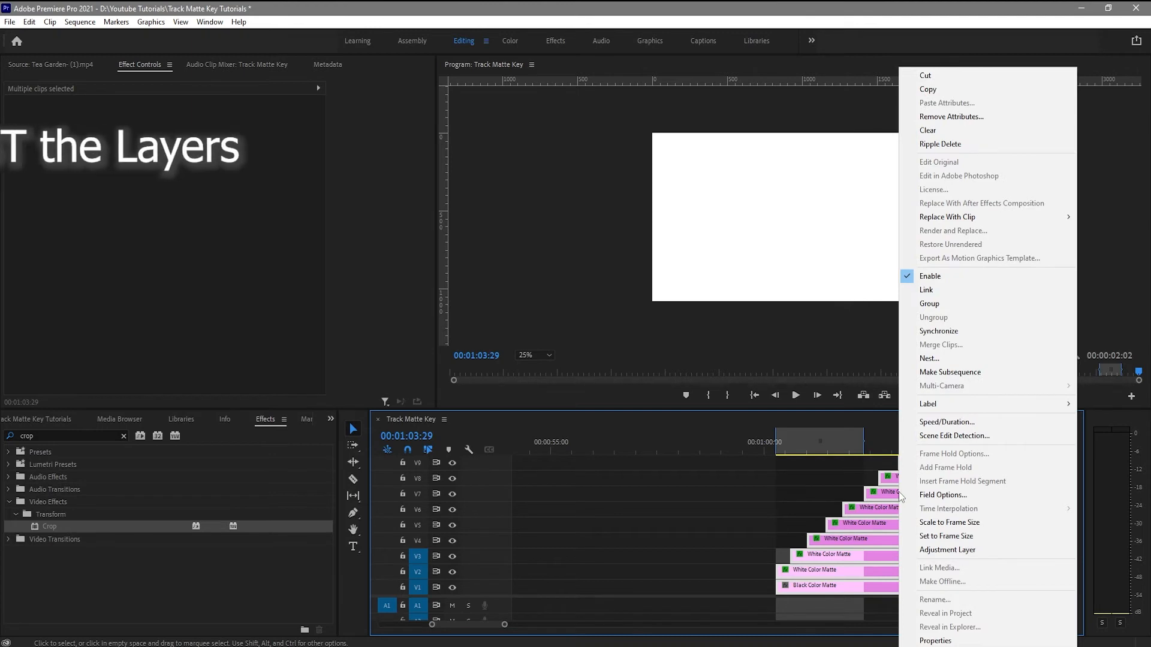
left_click(931, 358)
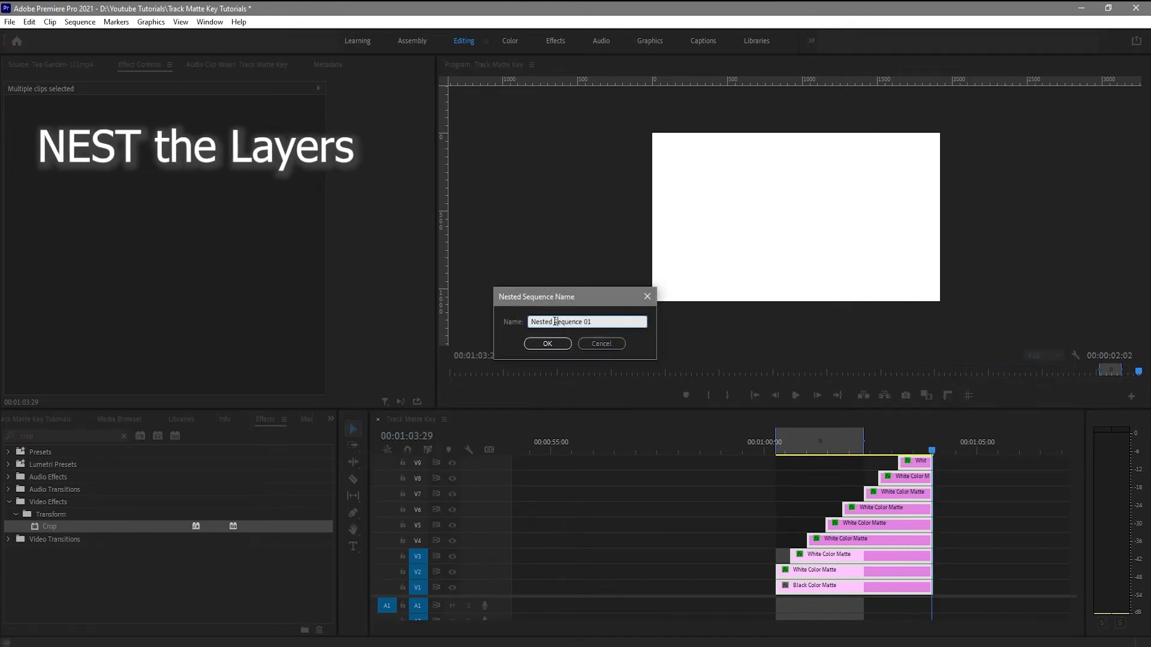
left_click_drag(553, 322, 601, 325)
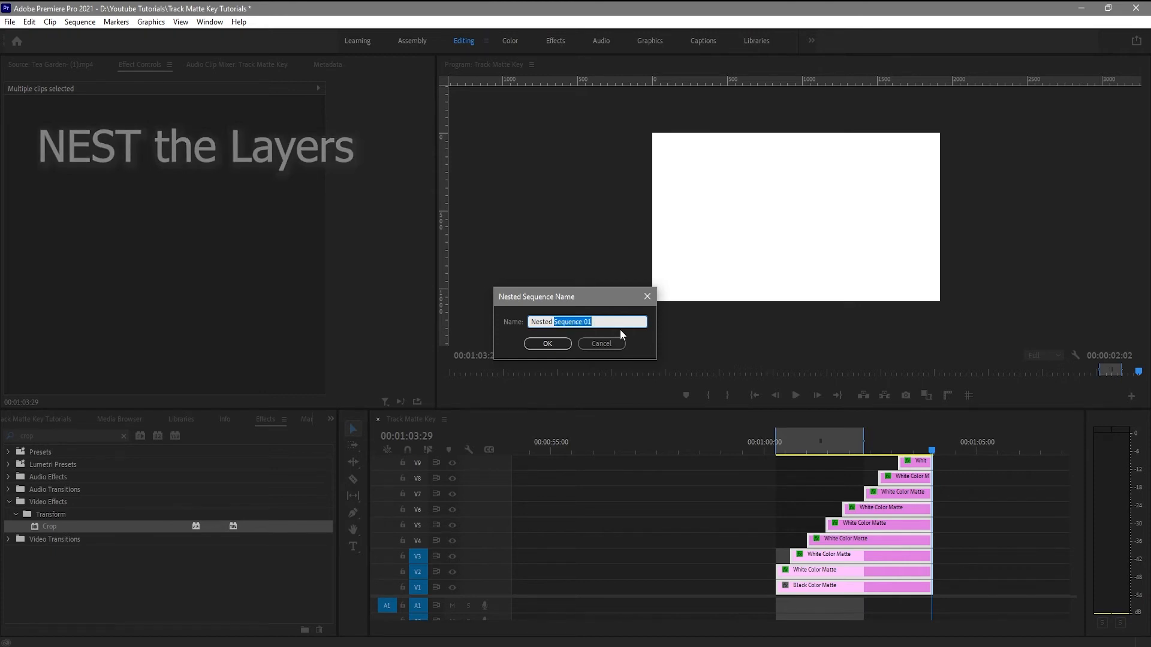
type("Animatio")
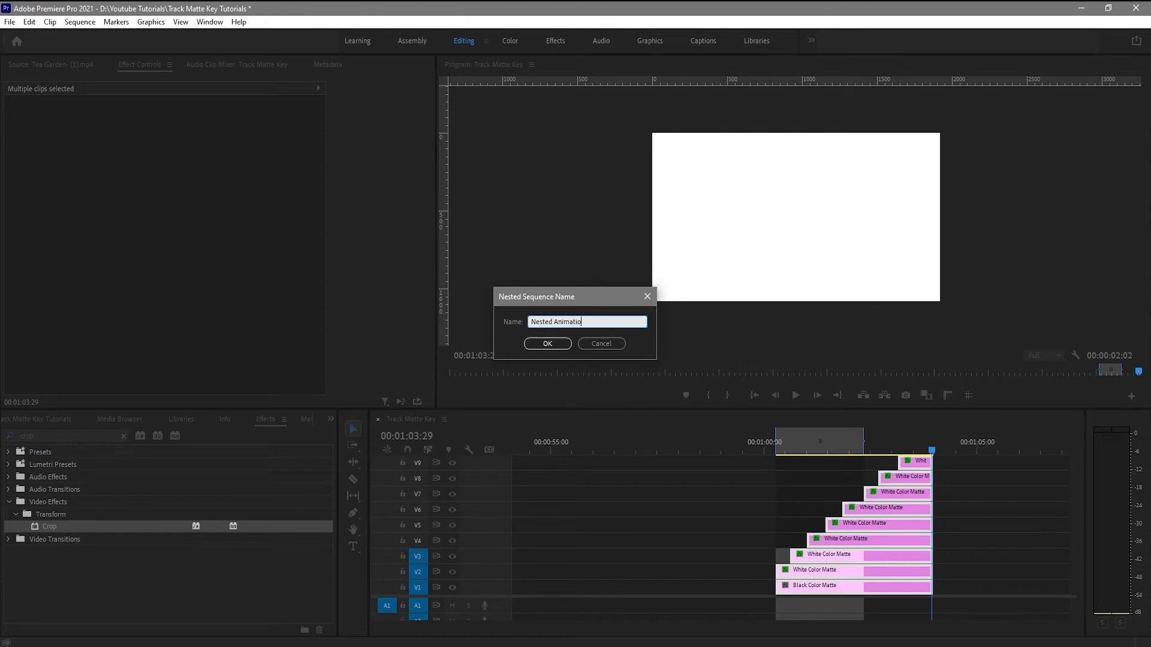
type("n Matte")
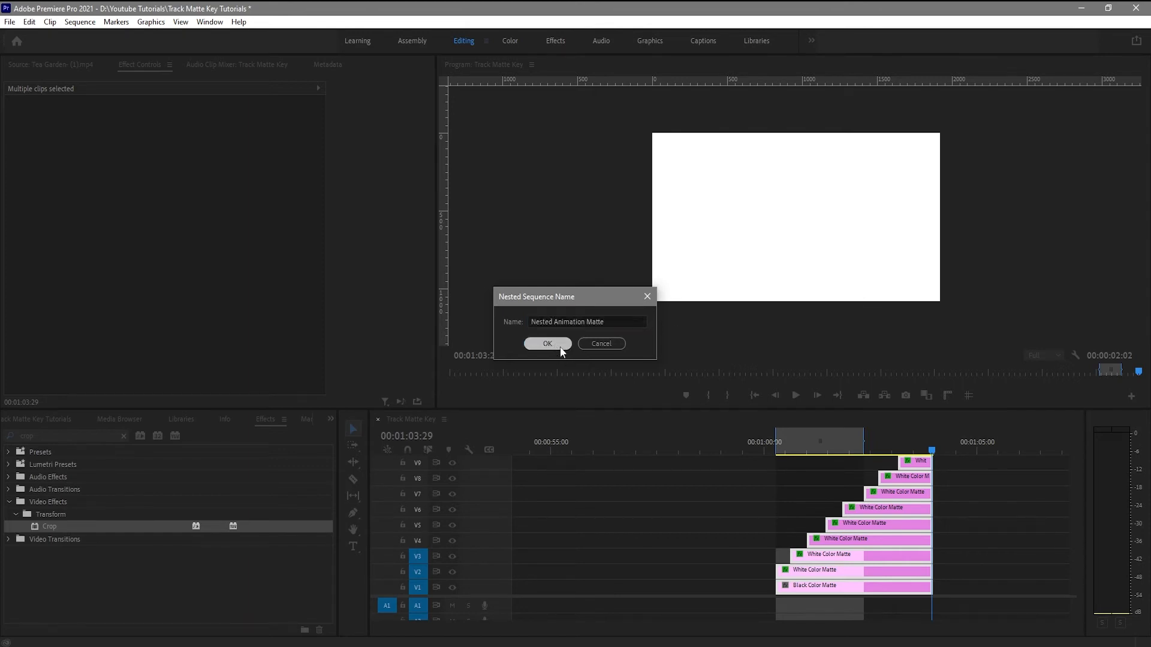
left_click(547, 343)
mouse_move(821, 451)
left_mouse_down()
mouse_move(794, 455)
mouse_move(932, 456)
mouse_move(839, 456)
left_mouse_up()
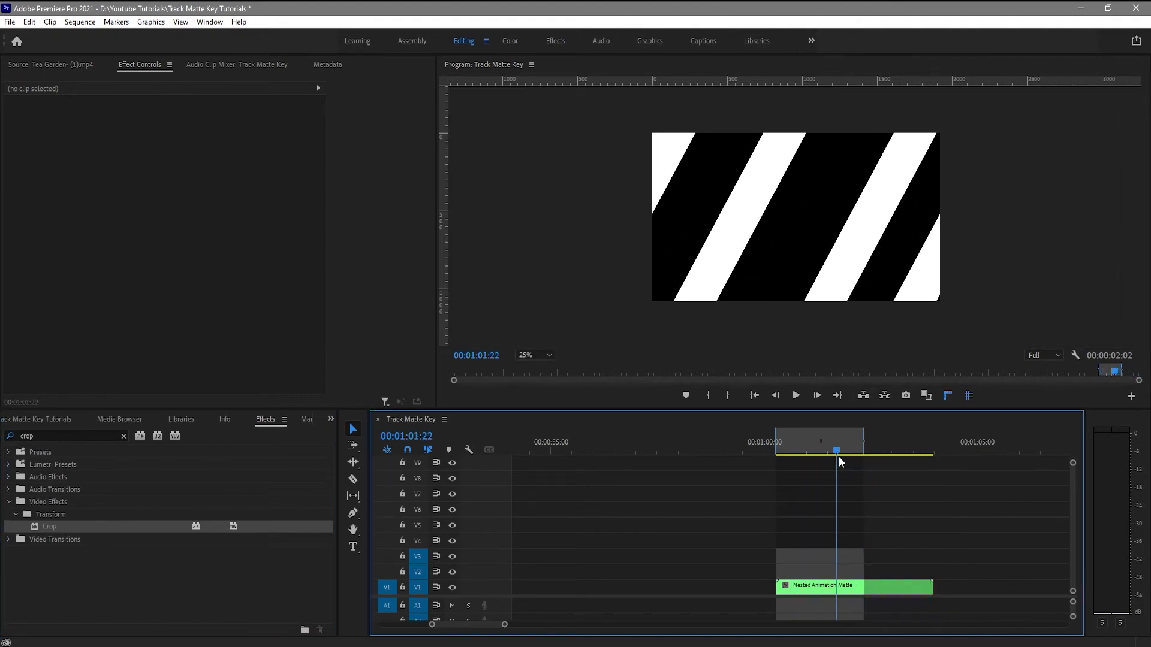
Move the Nested Animation Matte clip onto V3 above the end of the Sweet Kittens.mp4 clip, aligning their end points.
left_click_drag(805, 591, 807, 541)
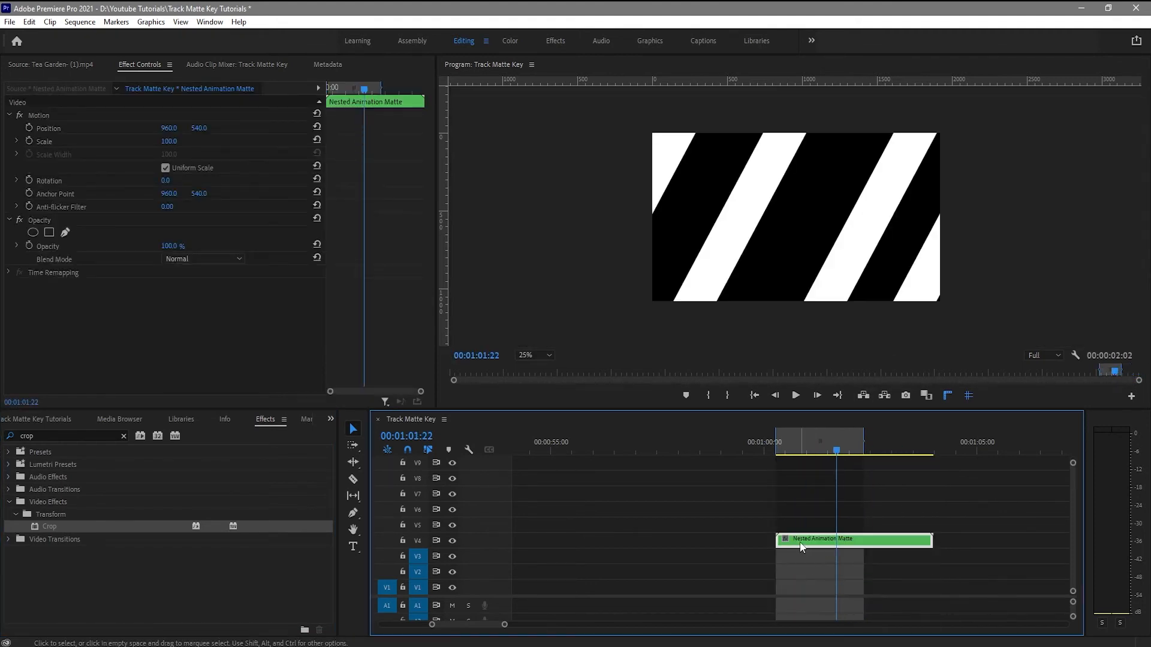
key("minus")
key("minus")
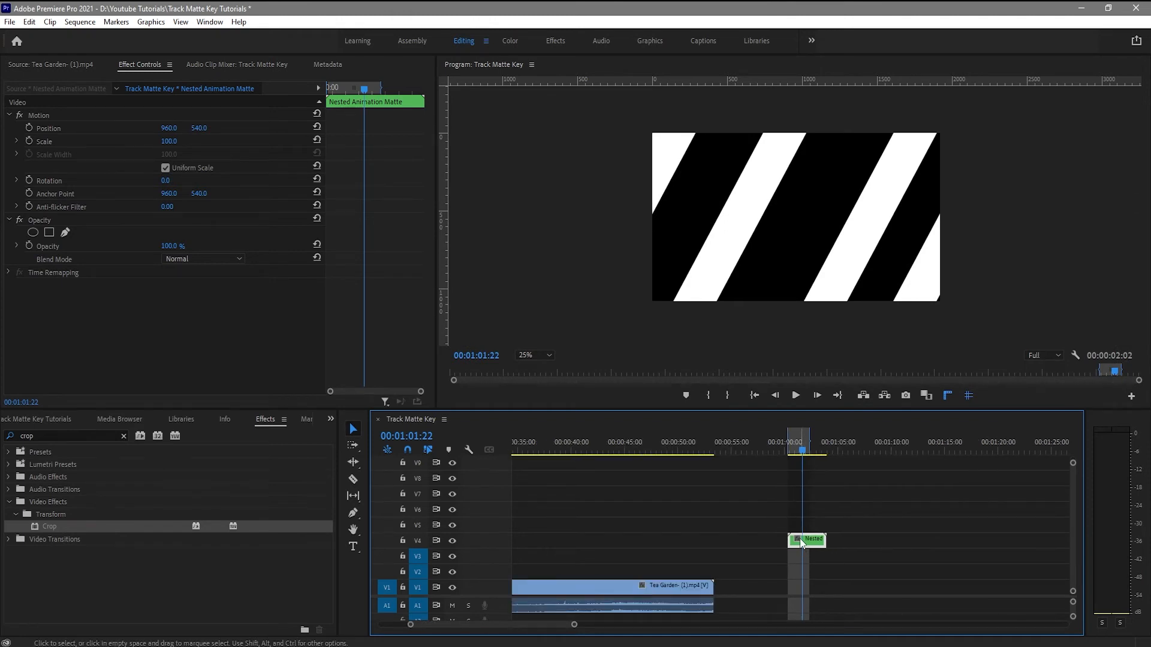
left_click_drag(801, 542, 558, 541)
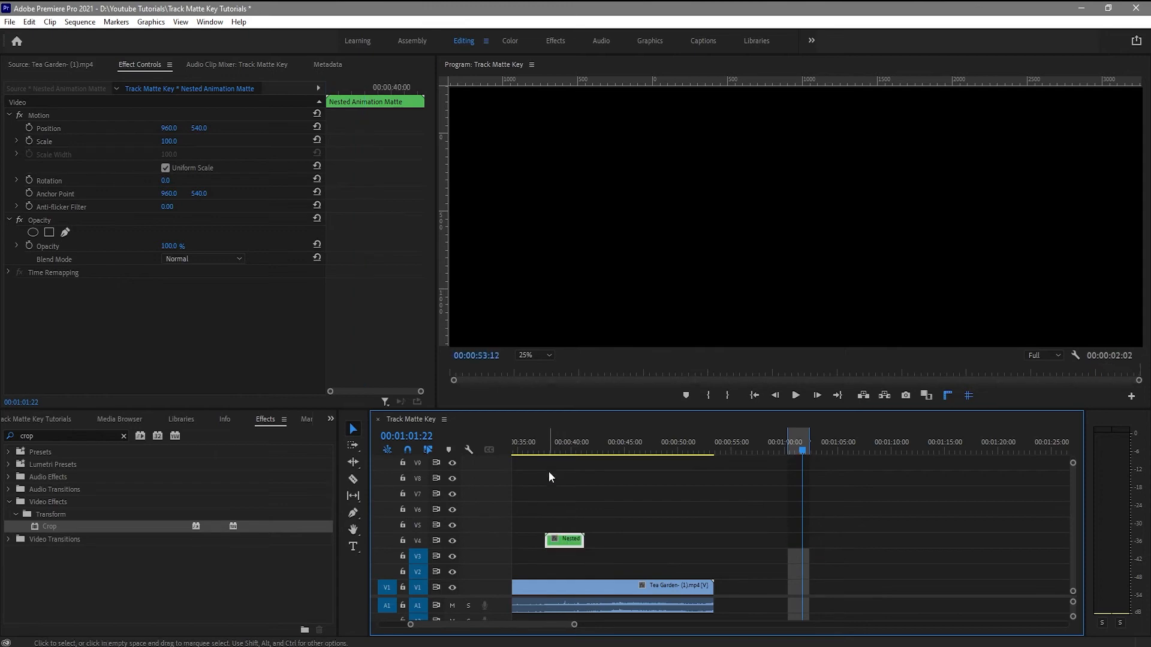
left_click_drag(543, 444, 548, 469)
left_click_drag(707, 539, 575, 562)
left_click_drag(560, 448, 597, 465)
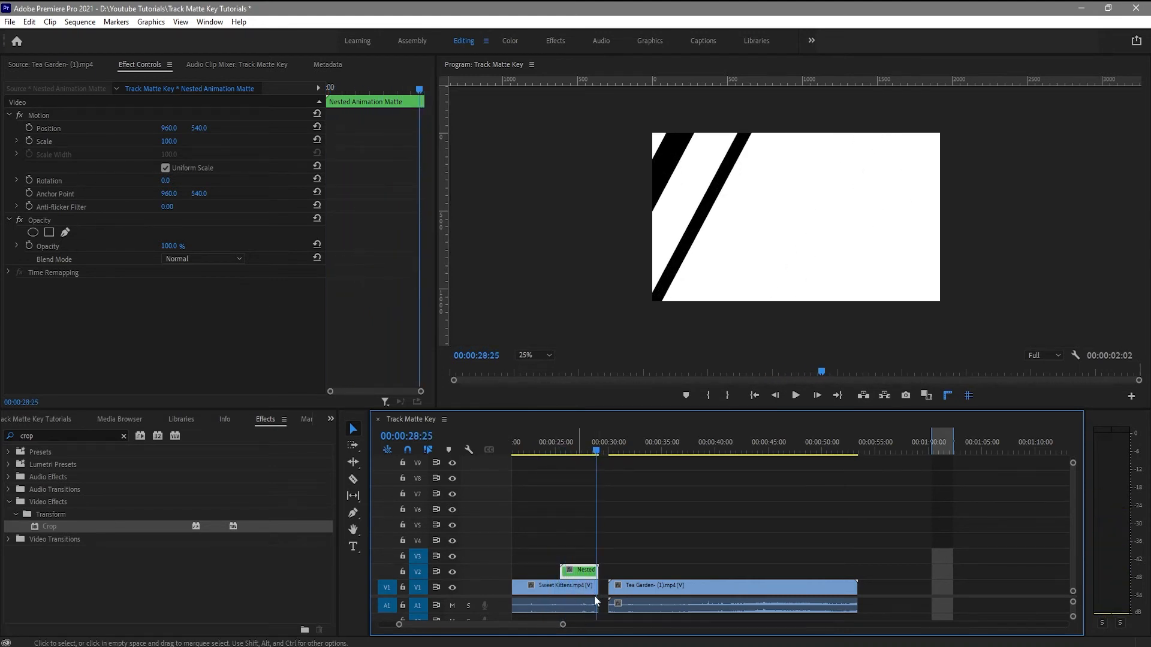
key("=")
key("=")
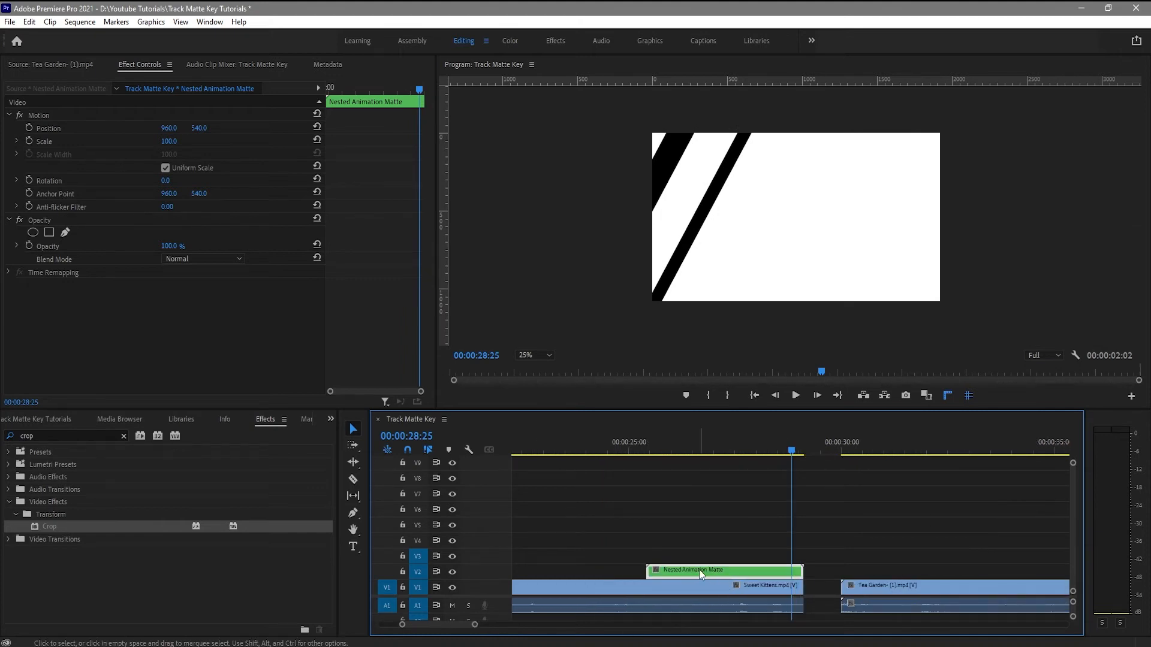
left_click_drag(701, 568, 689, 557)
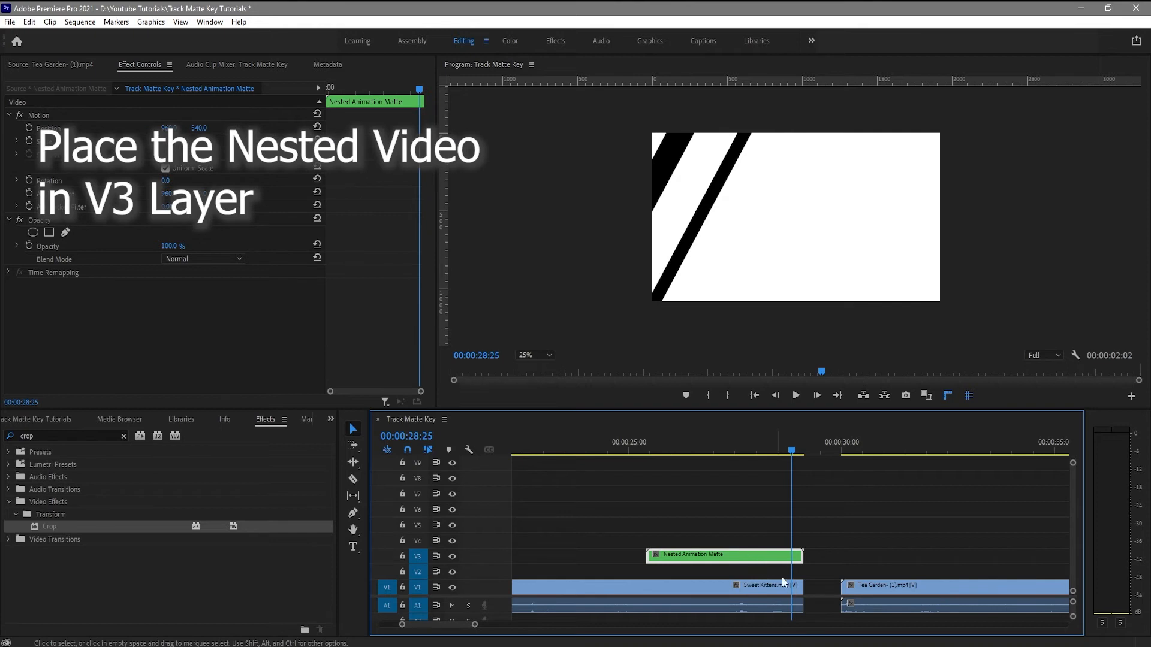
Move the Tea Garden- (1).mp4 clip onto V2, starting together with the Nested Animation Matte clip.
left_click(869, 605)
left_click_drag(864, 593, 659, 567)
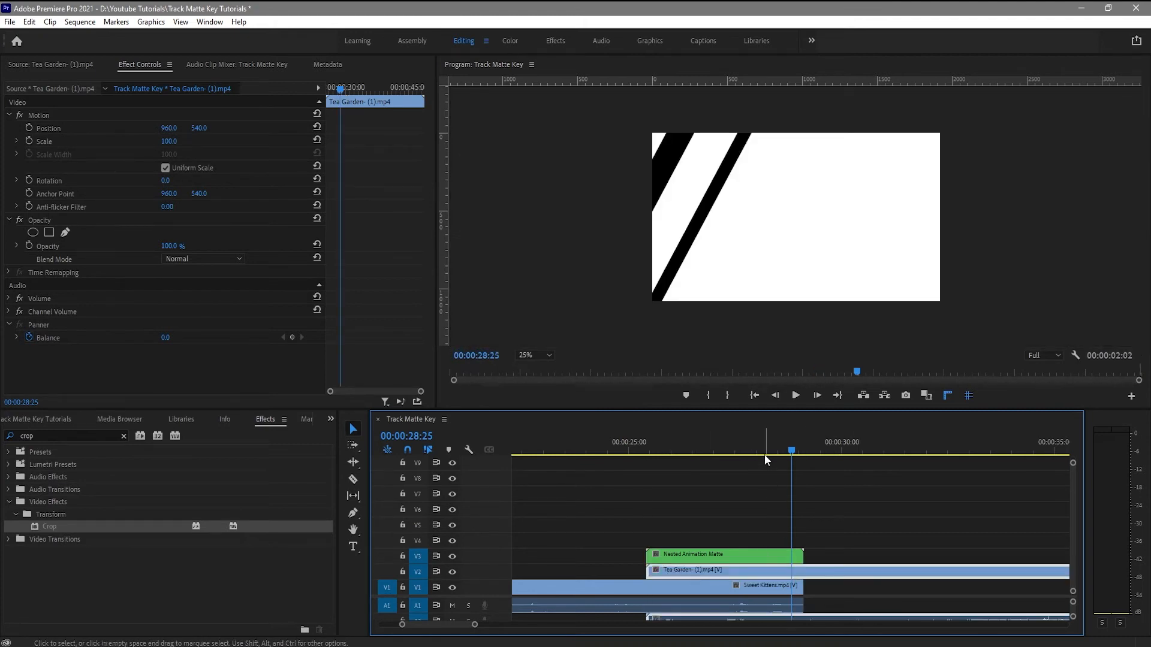
mouse_move(765, 454)
left_mouse_down()
mouse_move(733, 449)
mouse_move(826, 456)
mouse_move(738, 462)
mouse_move(750, 466)
left_mouse_up()
Cut the Tea Garden- (1).mp4 clip on V2 at 00:00:29:04, where the nested matte ends, and preview the stripes at 00:00:27:03.
left_click(826, 452)
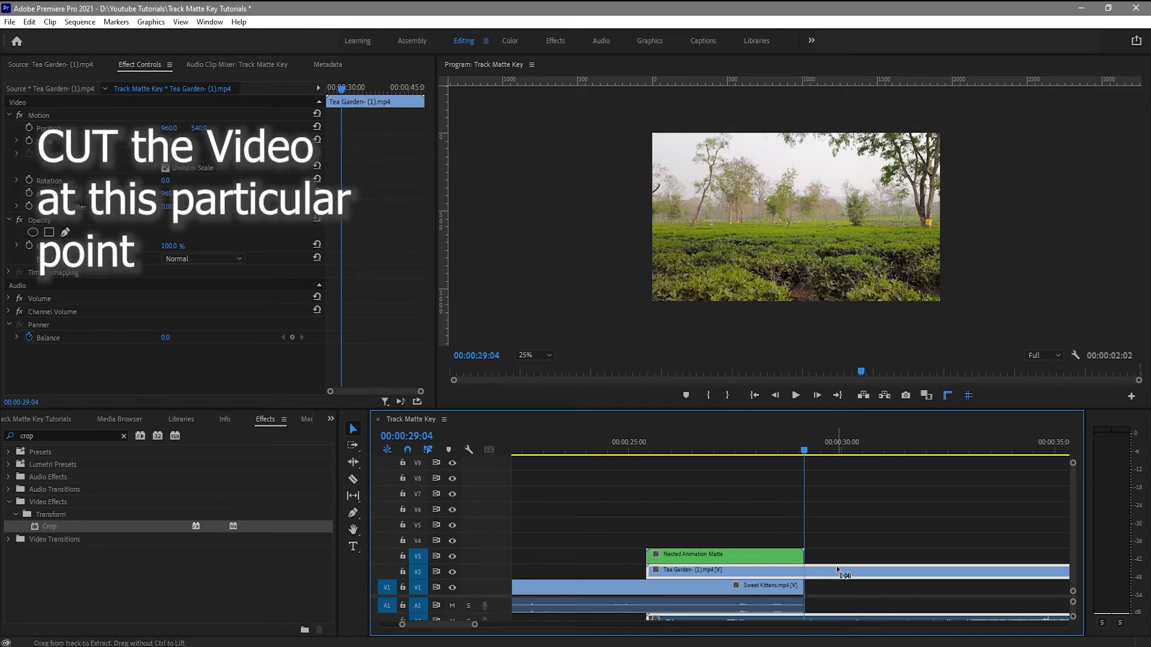
key("ctrl+k")
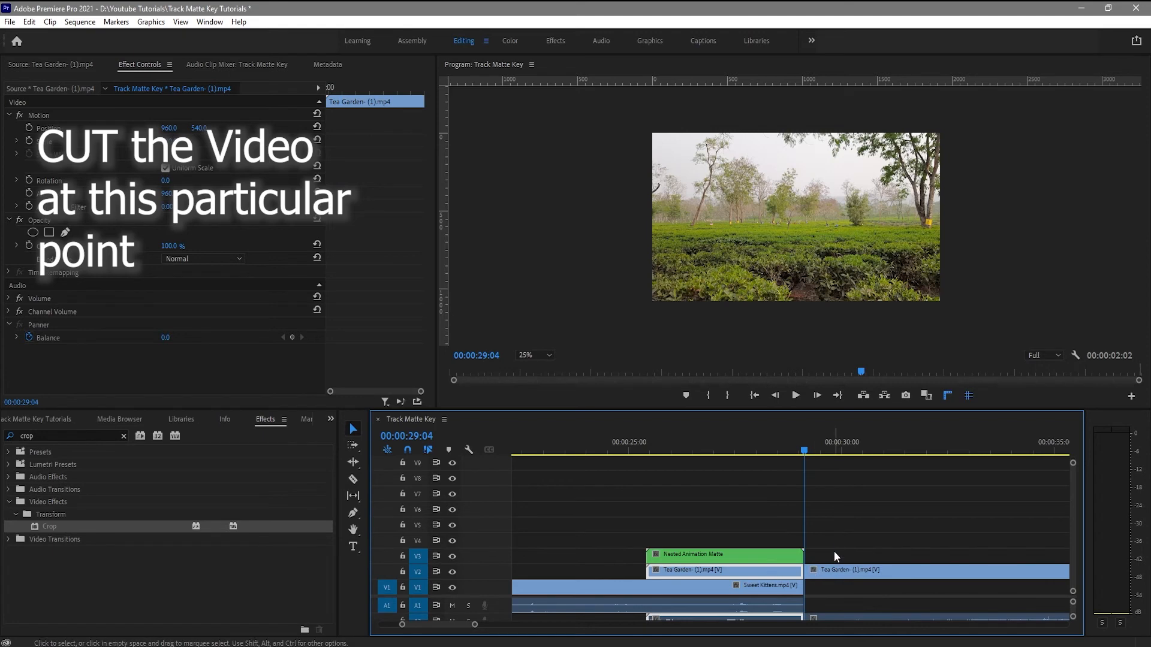
left_click(851, 448)
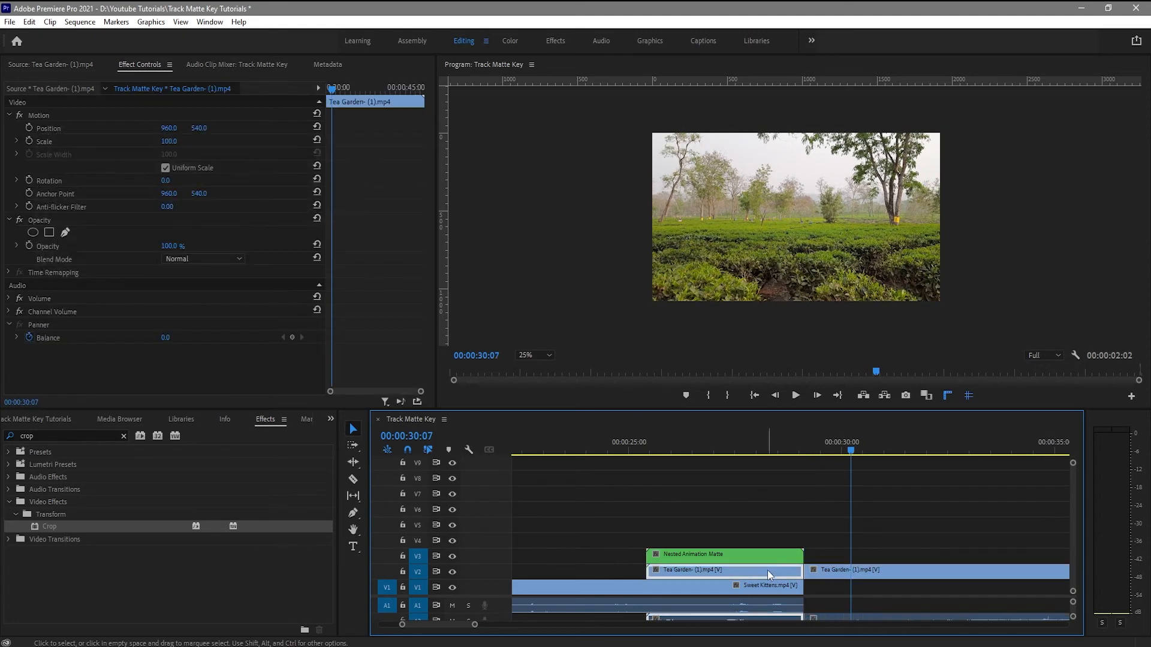
left_click_drag(804, 454, 719, 481)
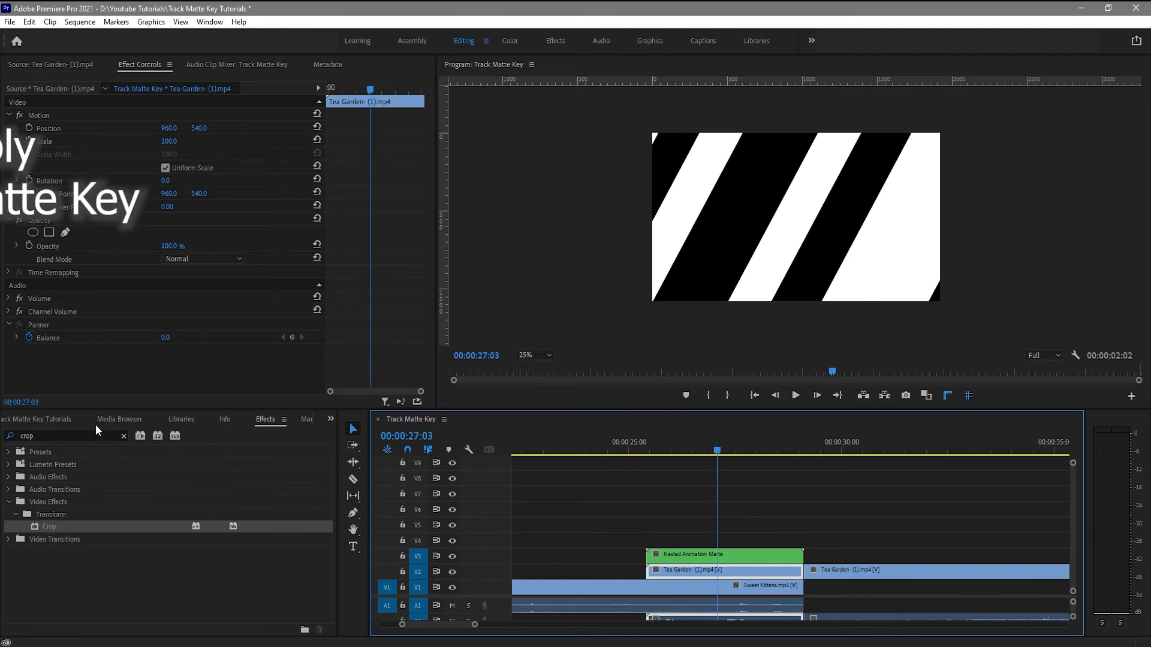
Find the Track Matte Key effect by searching "track" and apply it to the first Tea Garden- (1).mp4 piece on V2.
left_click(270, 423)
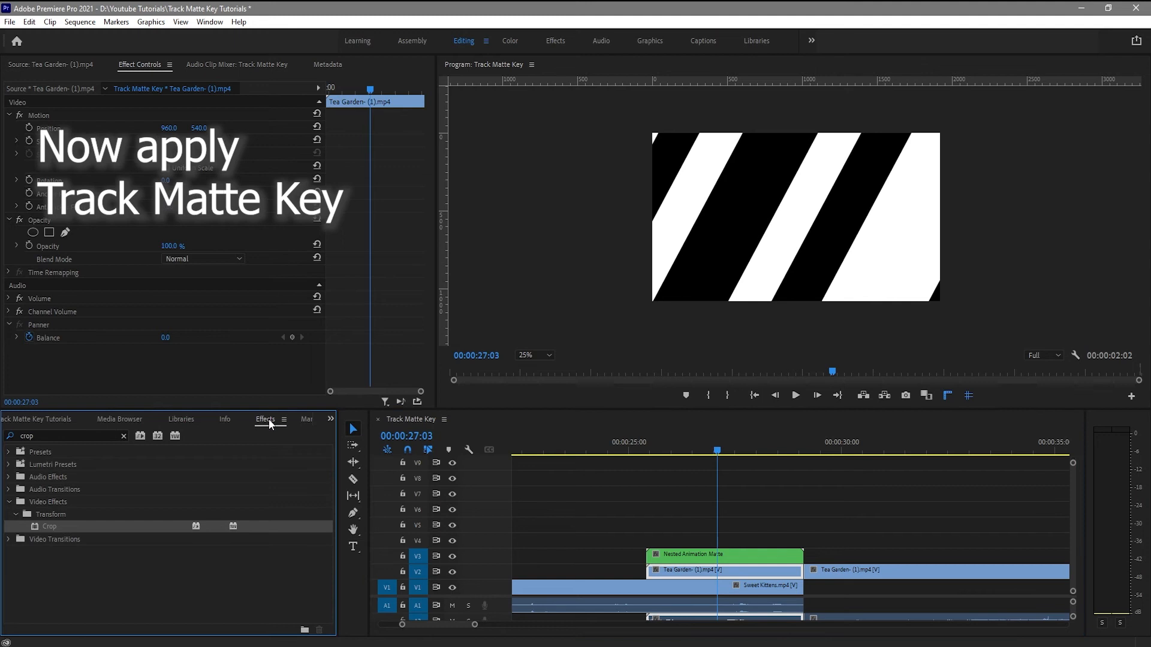
left_click(50, 436)
type("track")
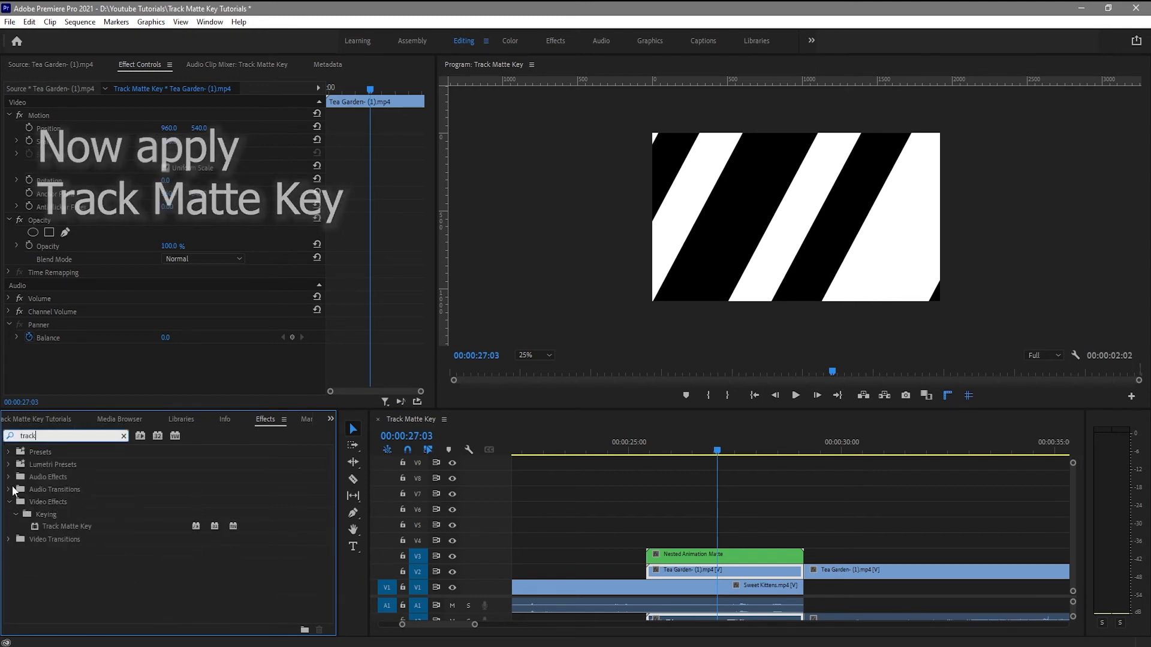
left_click(34, 528)
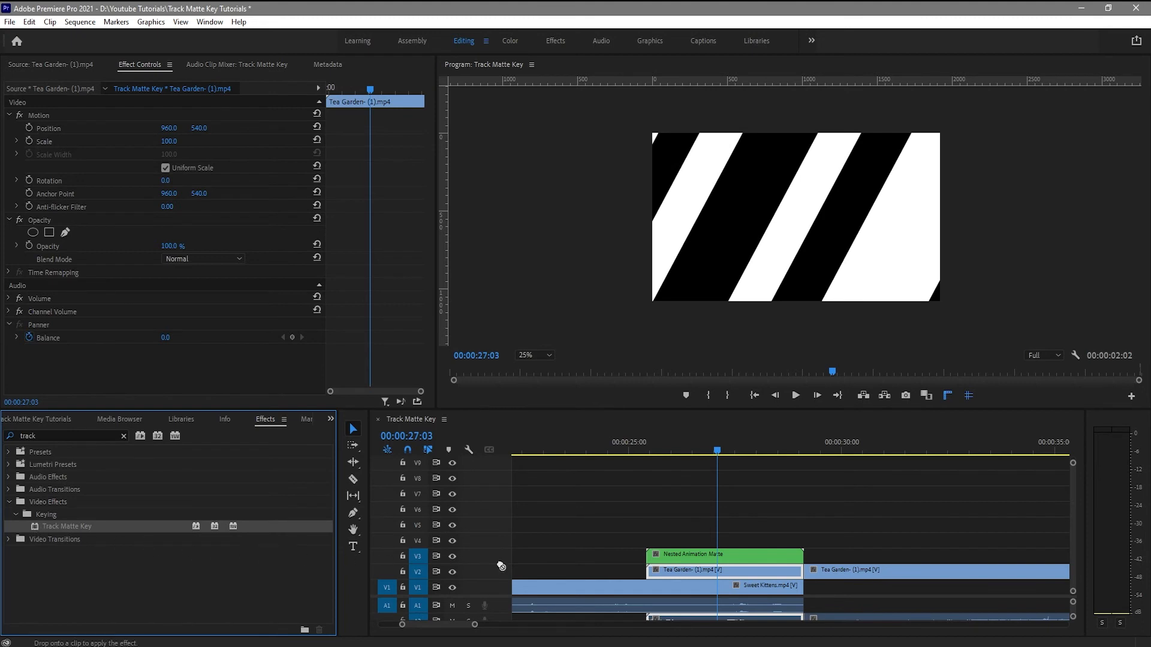
left_click_drag(669, 571, 671, 572)
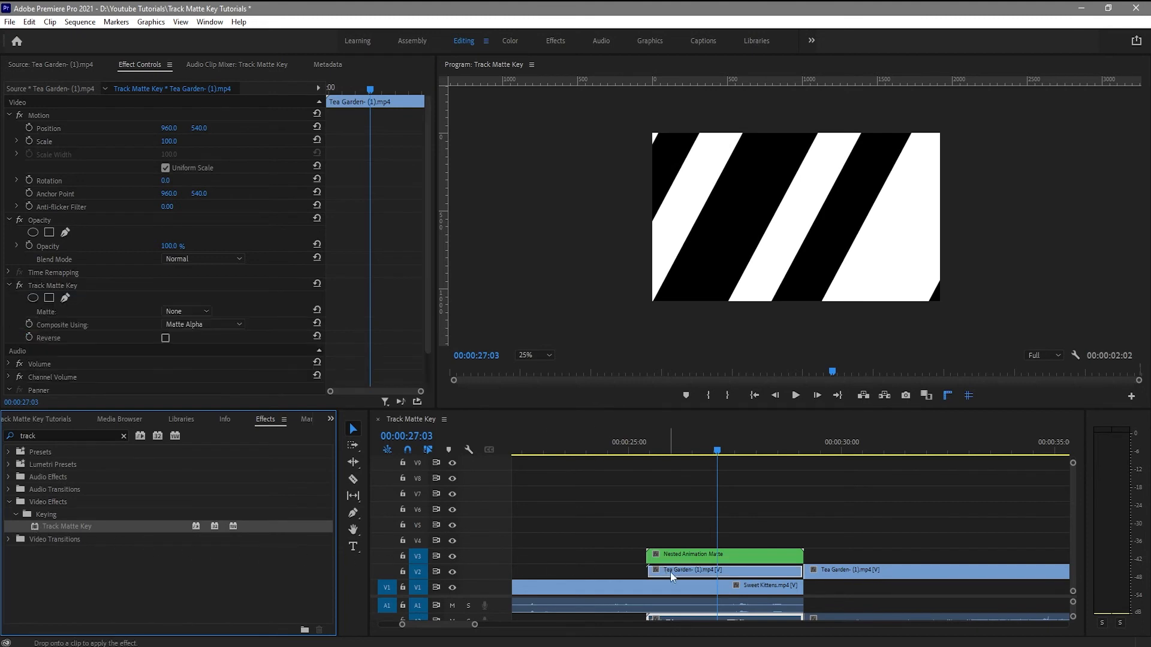
left_click(678, 573)
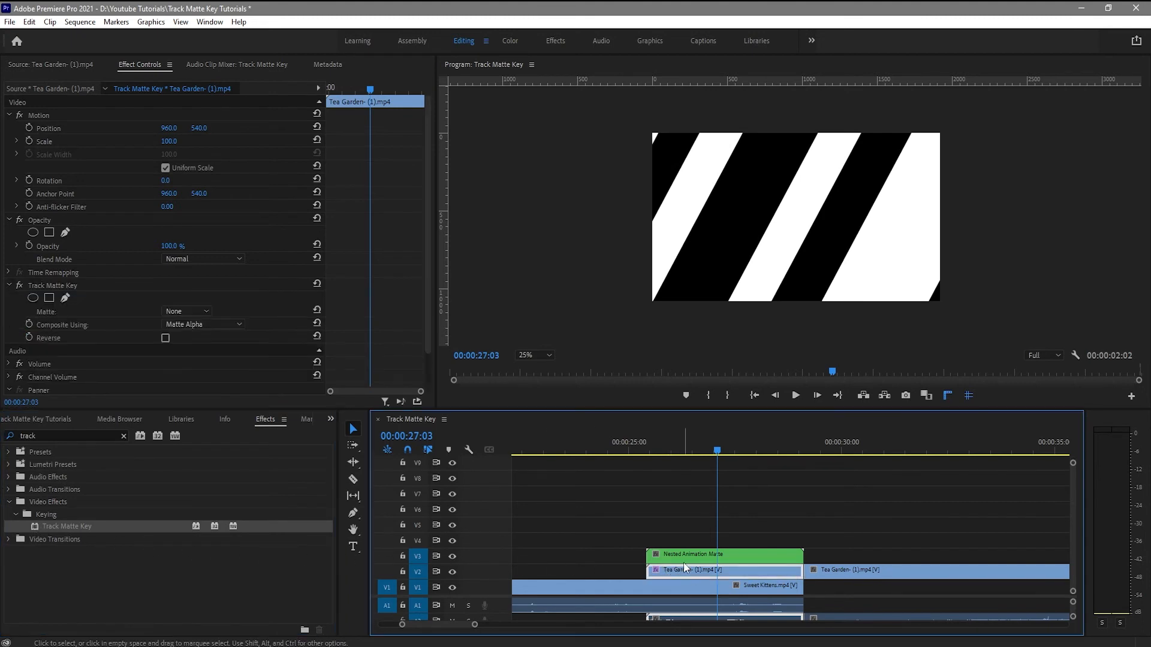
Set the first Tea Garden- (1).mp4 piece's Track Matte Key to composite using Matte Luma, with Video 3 as its matte.
left_click(139, 65)
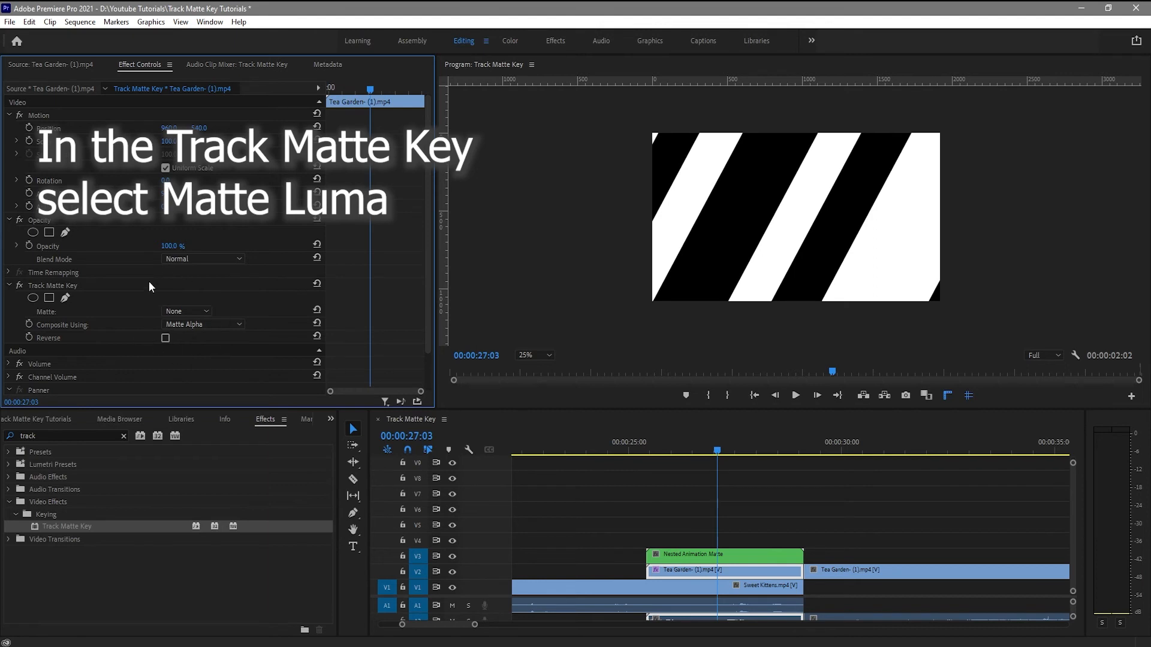
left_click(211, 326)
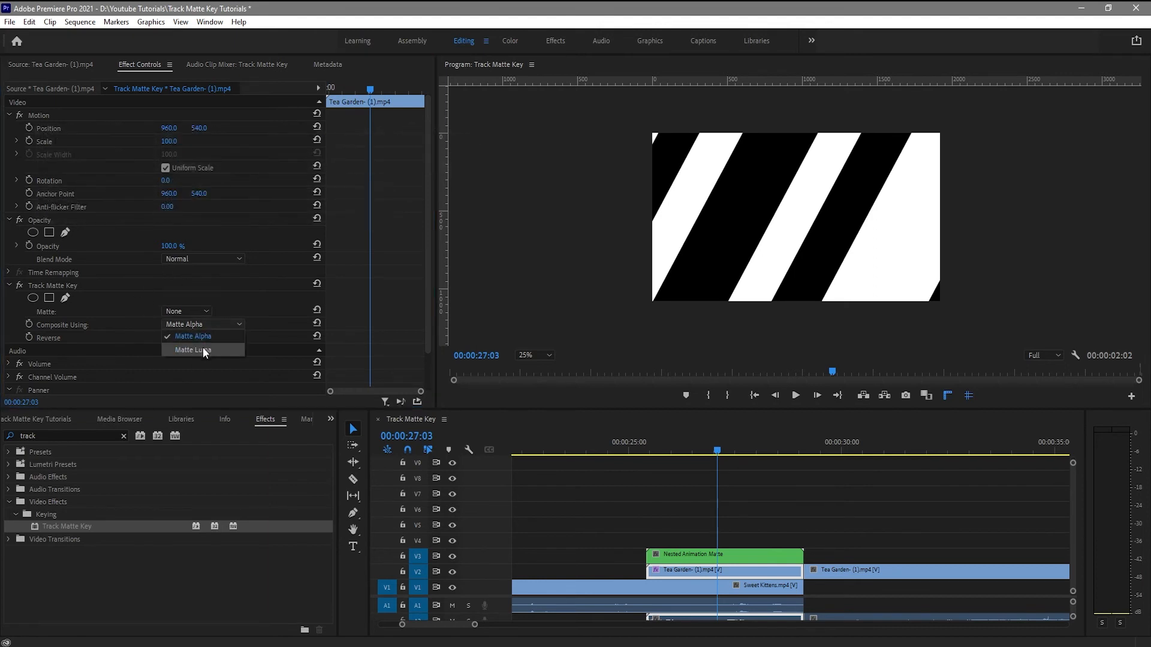
left_click(203, 352)
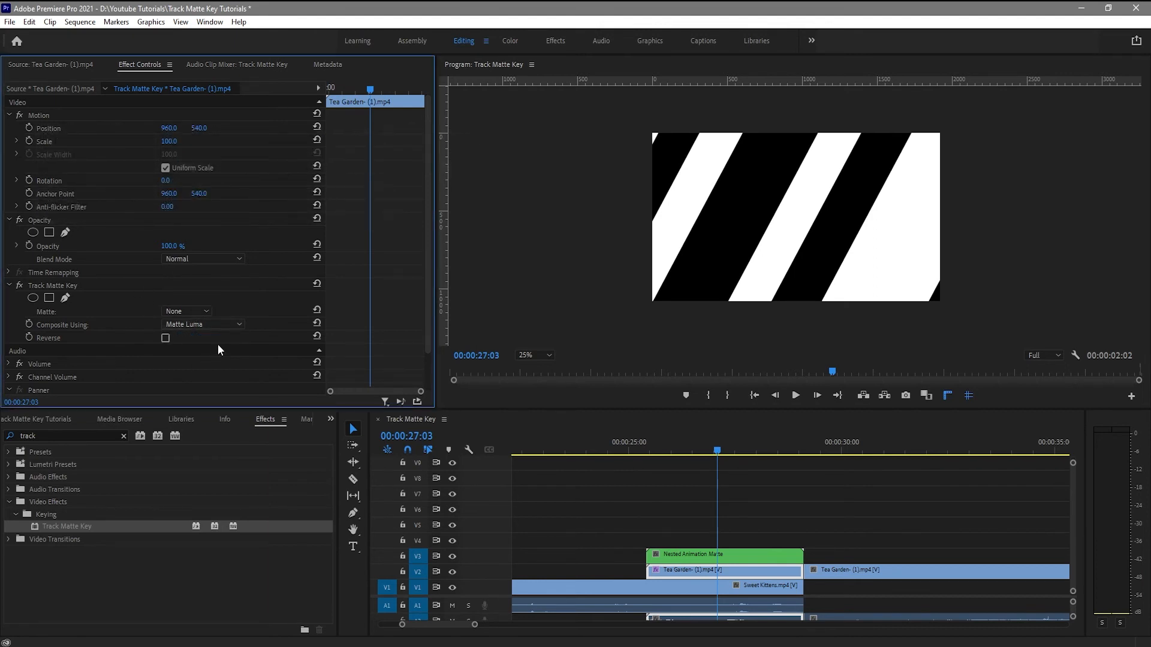
left_click(204, 311)
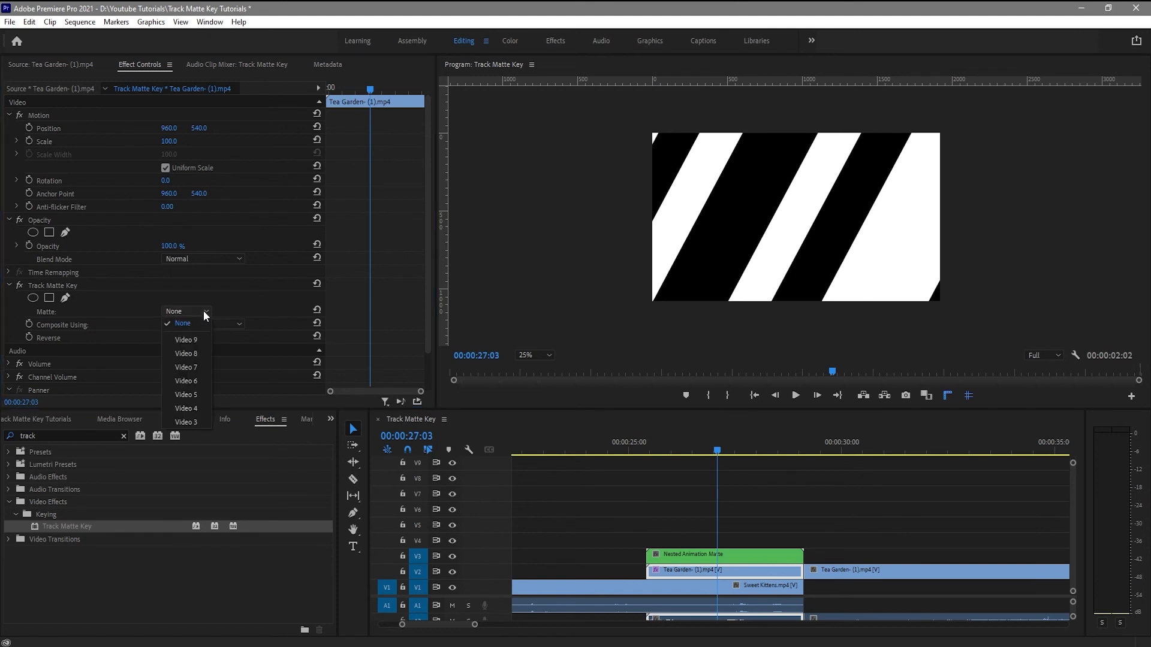
left_click(208, 319)
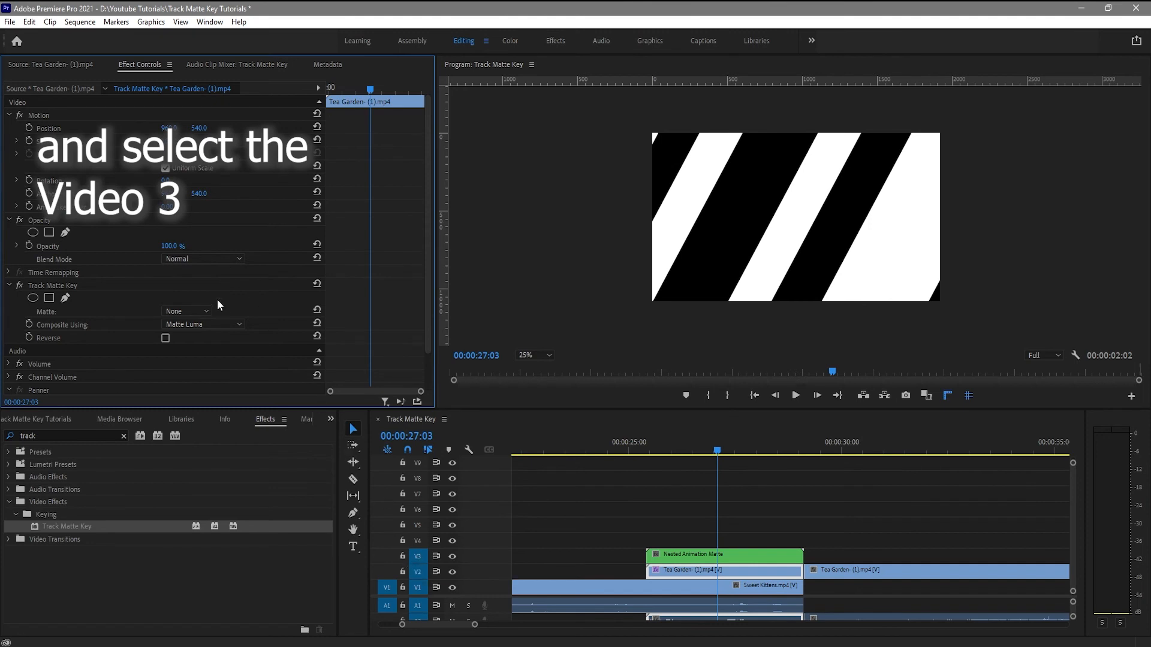
left_click(202, 311)
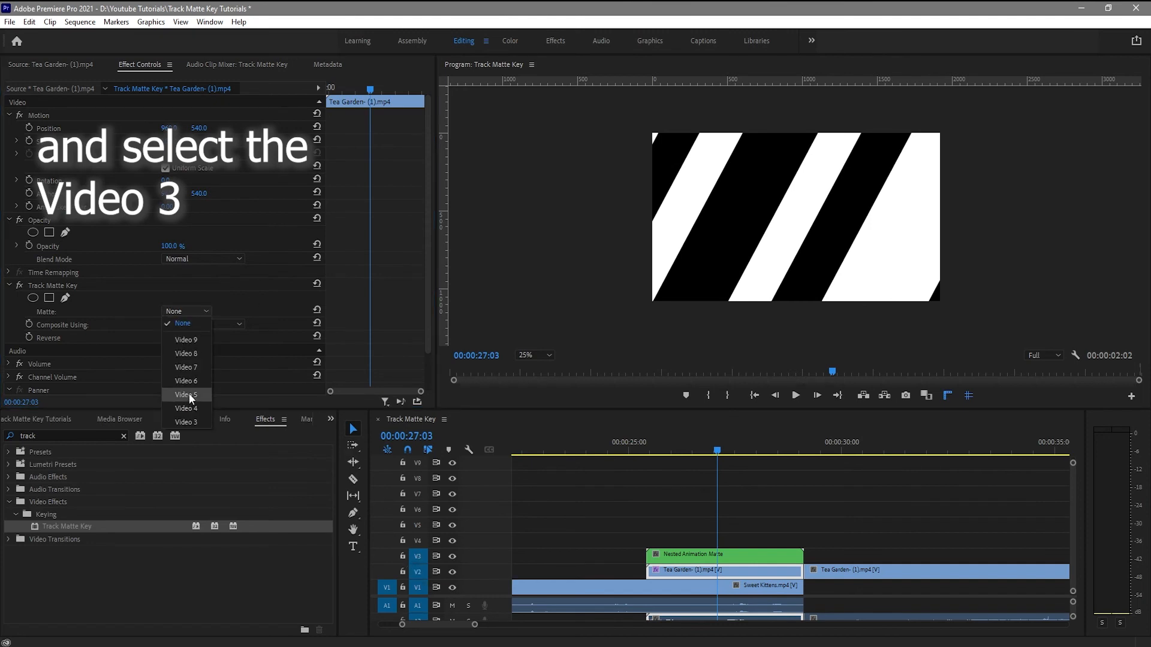
left_click(186, 422)
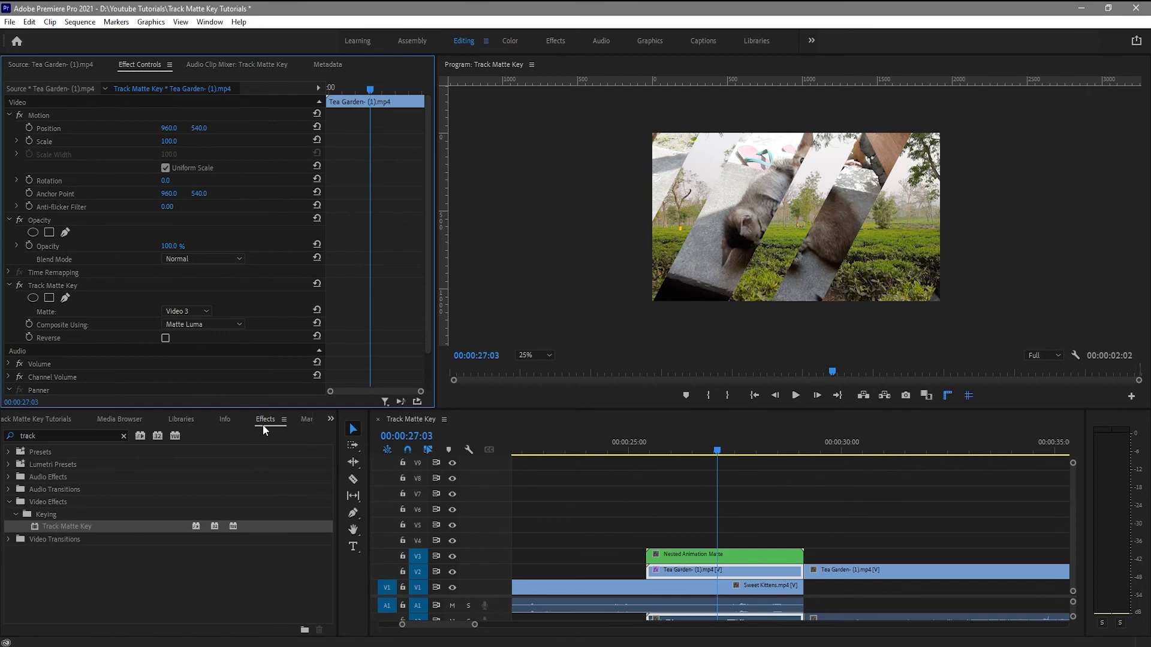
Play the striped transition from 00:00:24:29, and replay it with the program preview zoom set to Fit.
left_click_drag(717, 451, 628, 452)
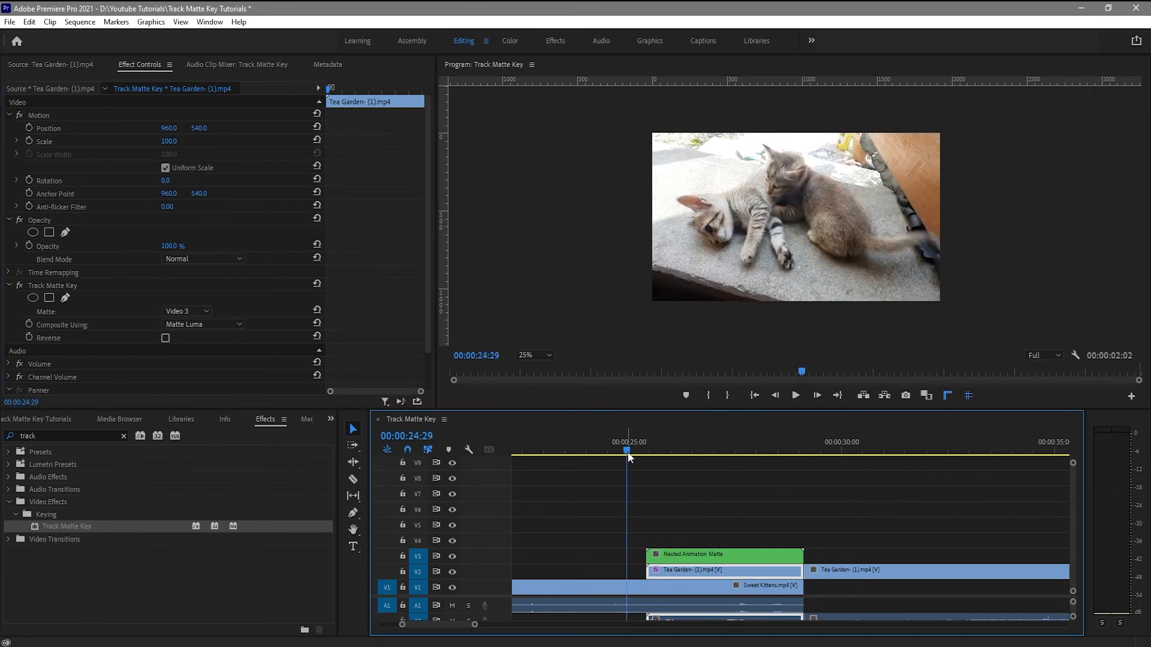
key("space")
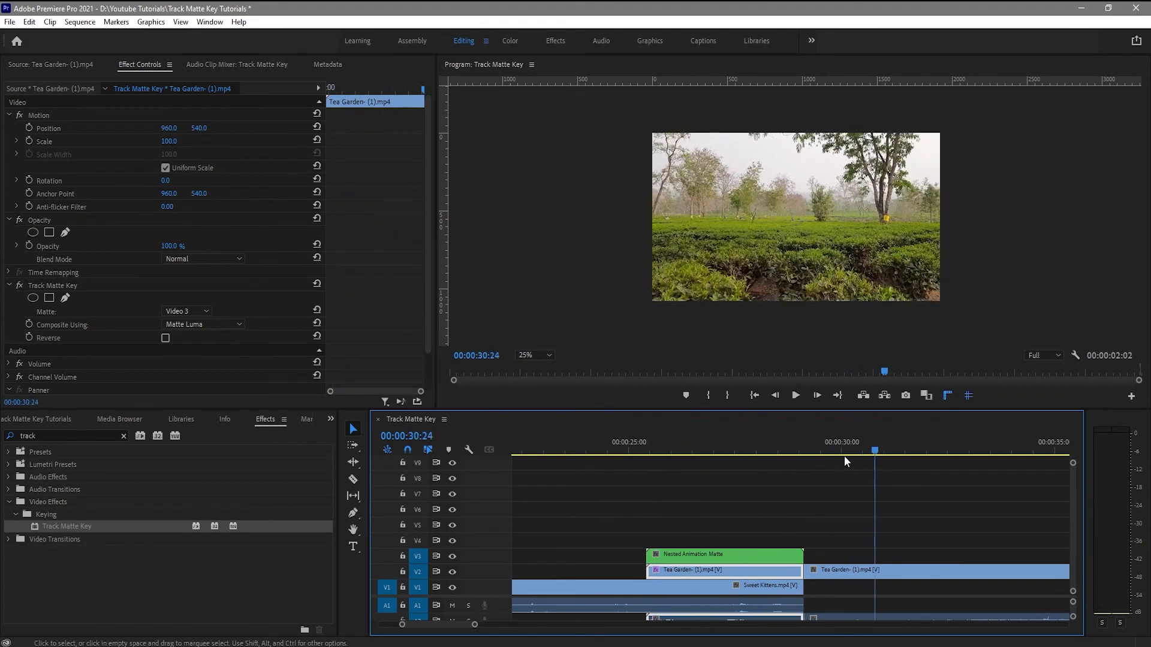
left_click_drag(837, 450, 659, 459)
left_click(549, 357)
left_click(541, 369)
key("space")
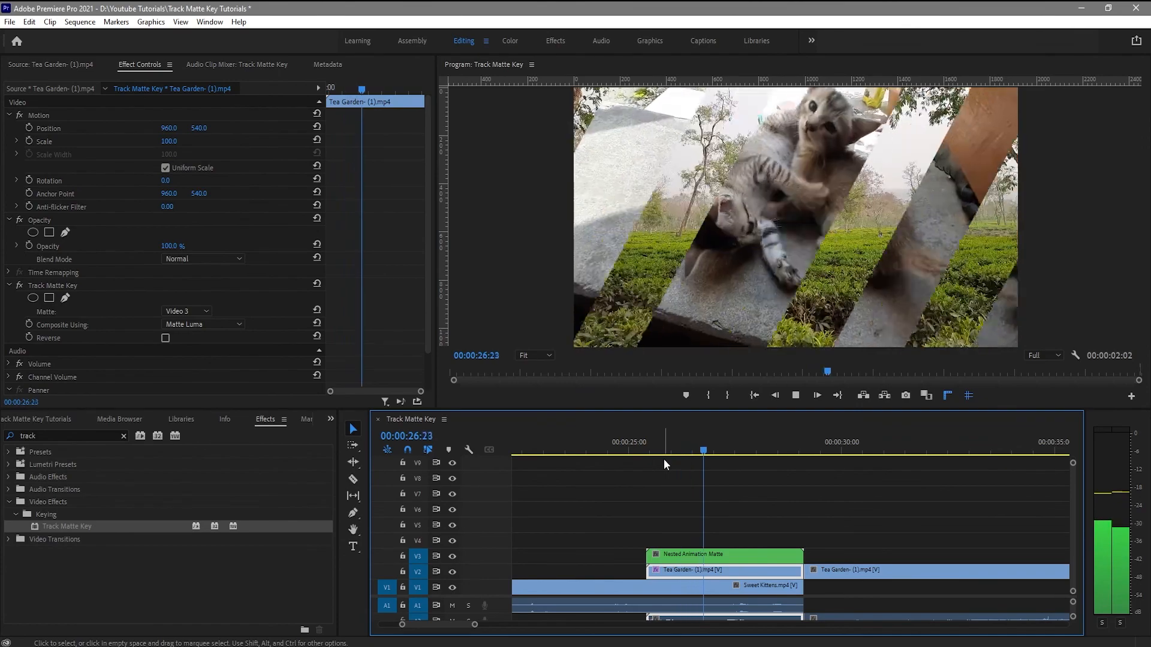